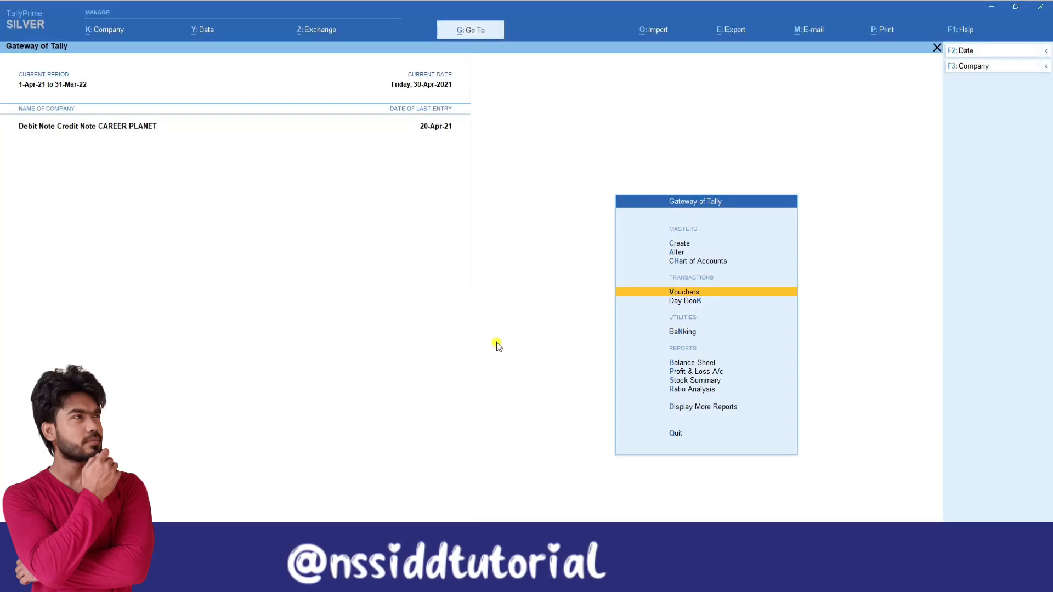
# Open voucher entry and switch the voucher type to Debit Note.
pyautogui.click(694, 294)
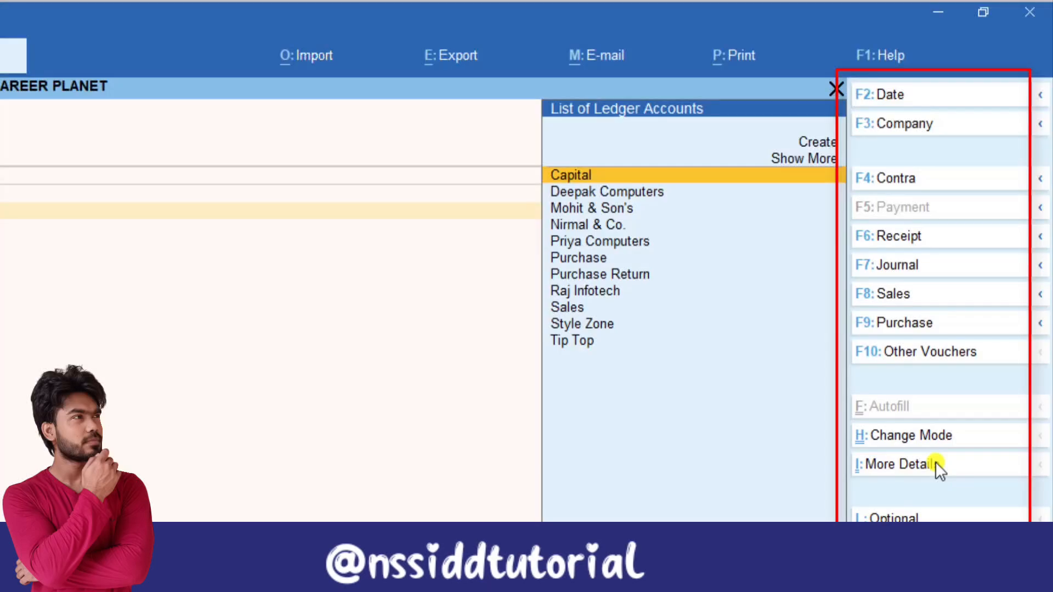
pyautogui.press('alt')
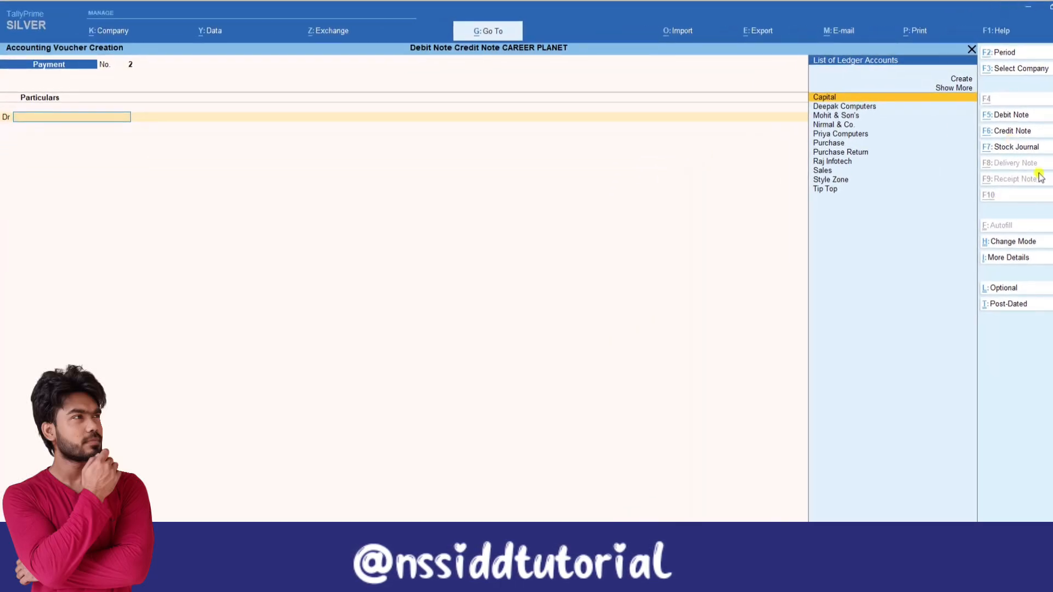
pyautogui.hotkey('alt', 'F5')
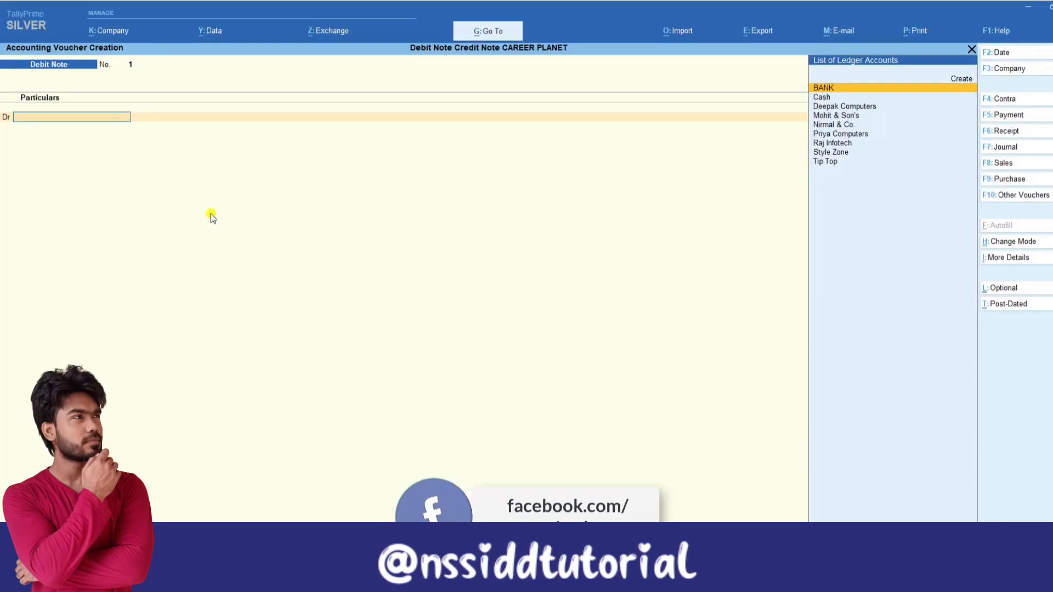
pyautogui.press('F7')
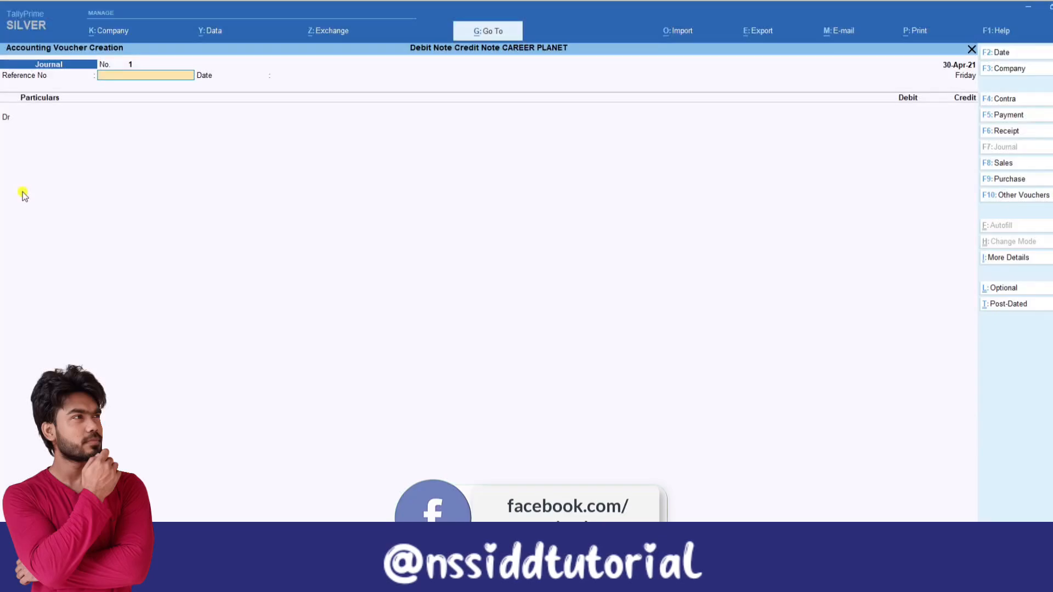
pyautogui.hotkey('ctrl', 'F9')
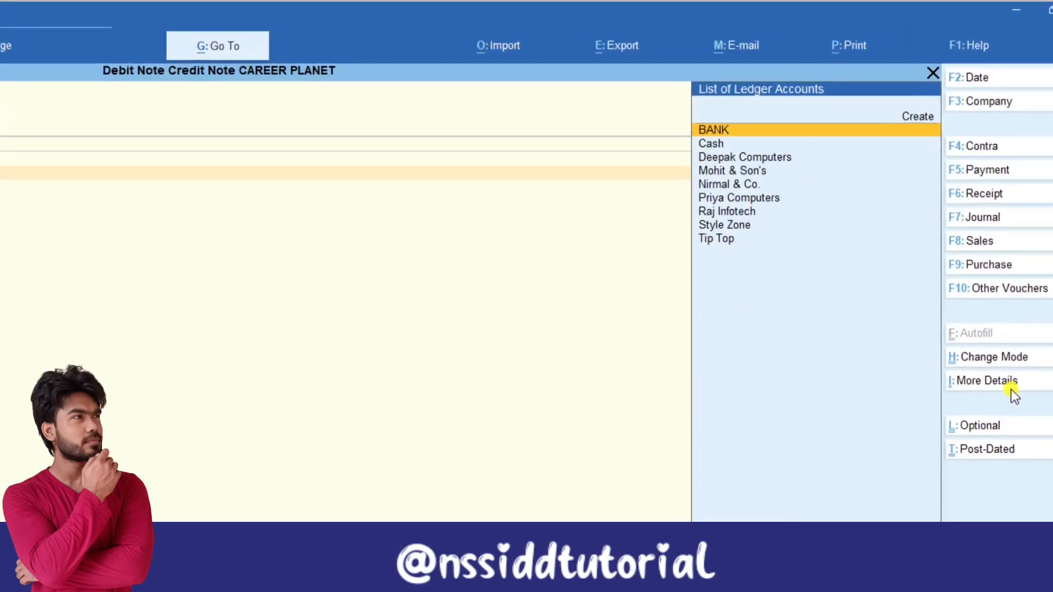
# Change the debit note's voucher mode to Item Invoice and return to the Gateway of Tally.
pyautogui.hotkey('ctrl', 'h')
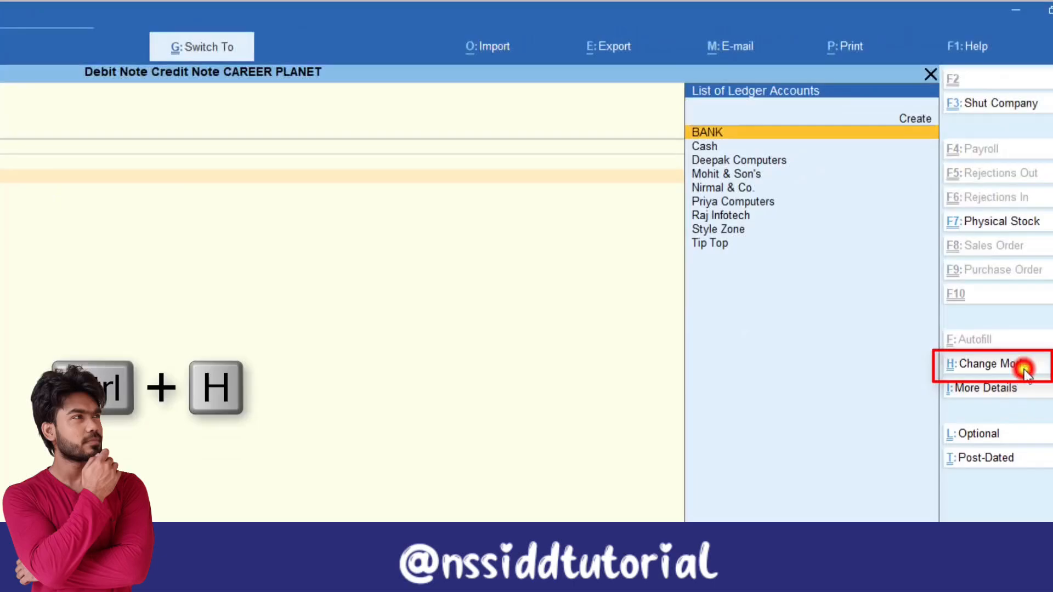
pyautogui.click(1023, 370)
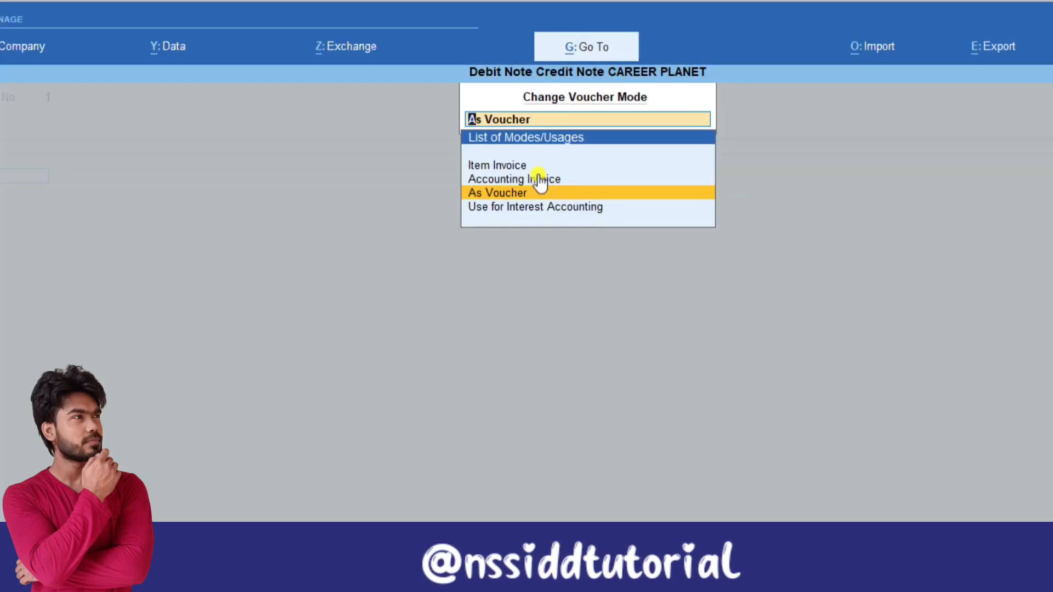
pyautogui.click(522, 165)
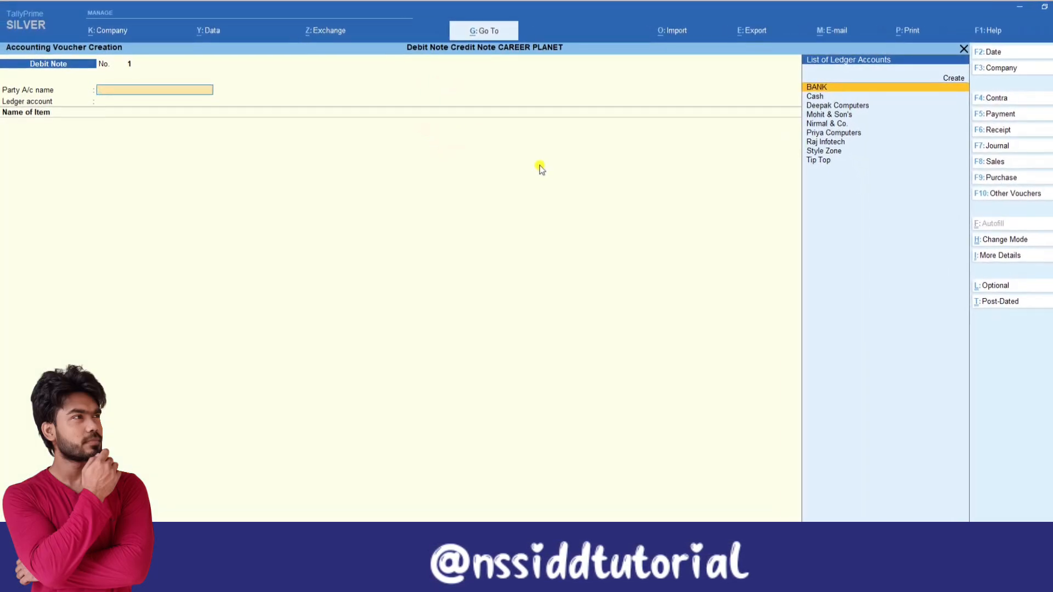
pyautogui.press('Escape')
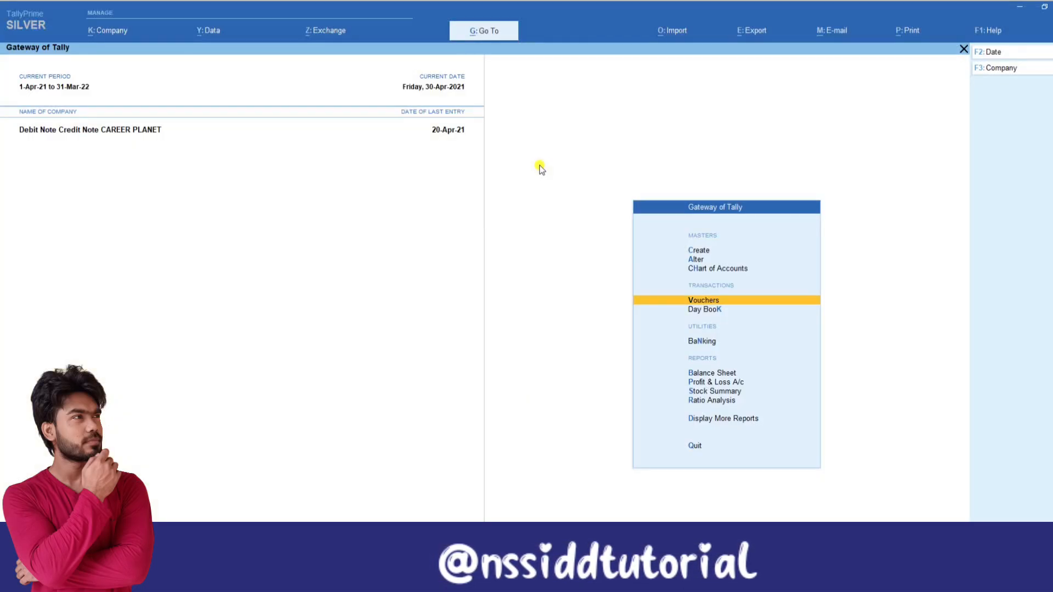
# Open the ledger-wise Outstandings report from the Statements of Accounts.
pyautogui.press('d')
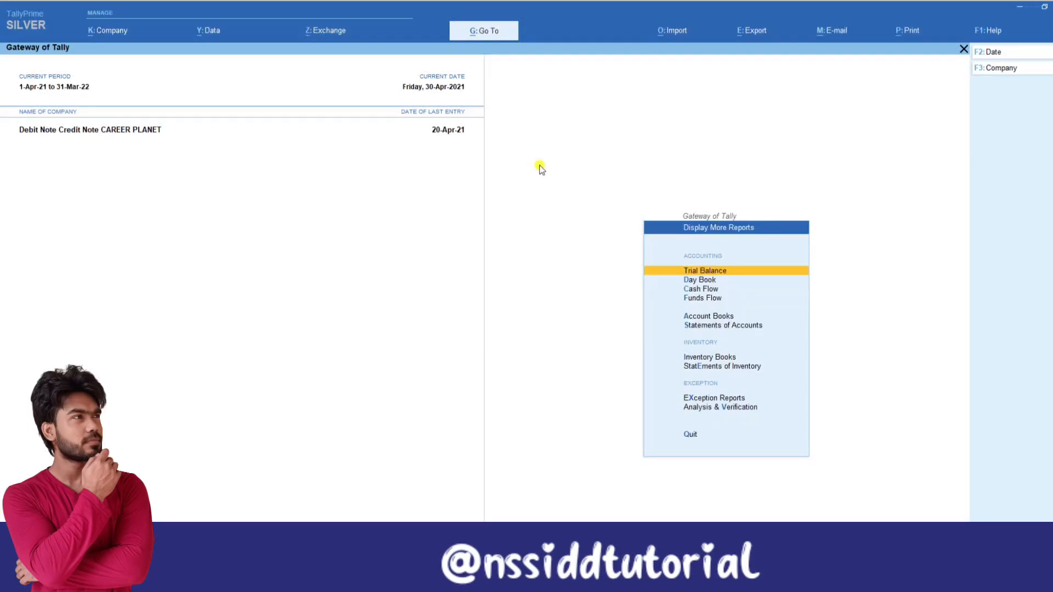
pyautogui.press('Down')
pyautogui.press('Down')
pyautogui.press('Down')
pyautogui.press('Down')
pyautogui.press('Down')
pyautogui.press('Return')
pyautogui.press('Down')
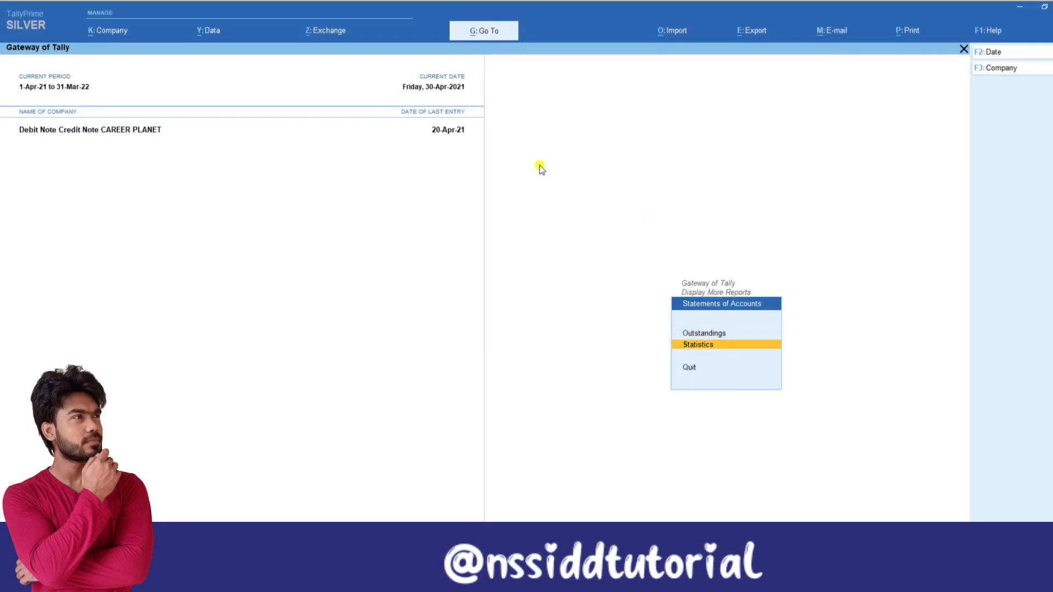
pyautogui.press('Up')
pyautogui.press('Return')
pyautogui.press('Down')
pyautogui.press('Down')
pyautogui.press('Return')
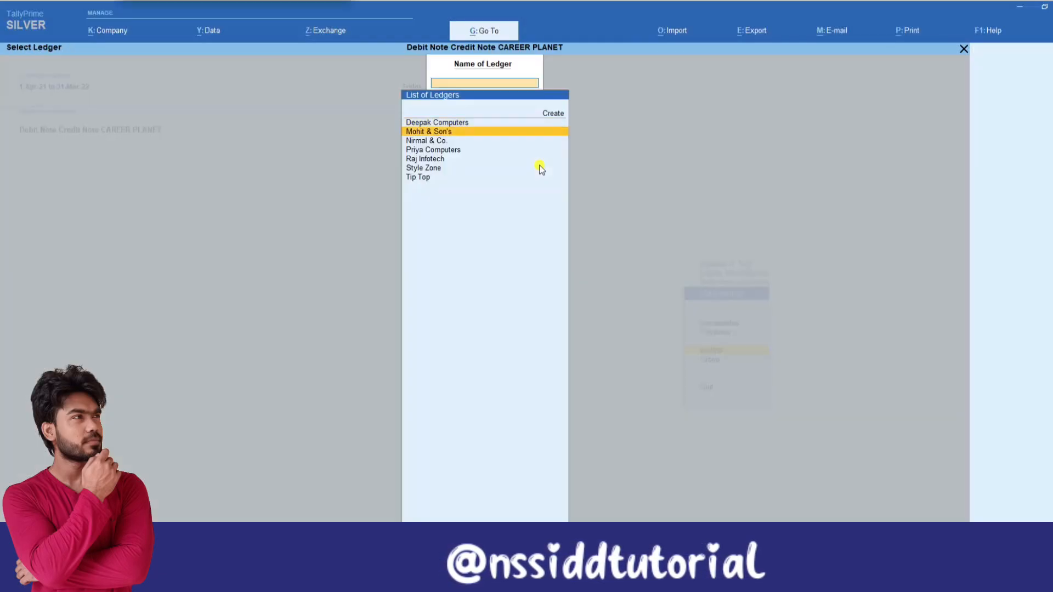
# Examine Raj Infotech's outstanding bills in detailed form, including bill references, dates, items and rates, and return to the Gateway of Tally.
pyautogui.press('Down')
pyautogui.press('Down')
pyautogui.press('Down')
pyautogui.press('Return')
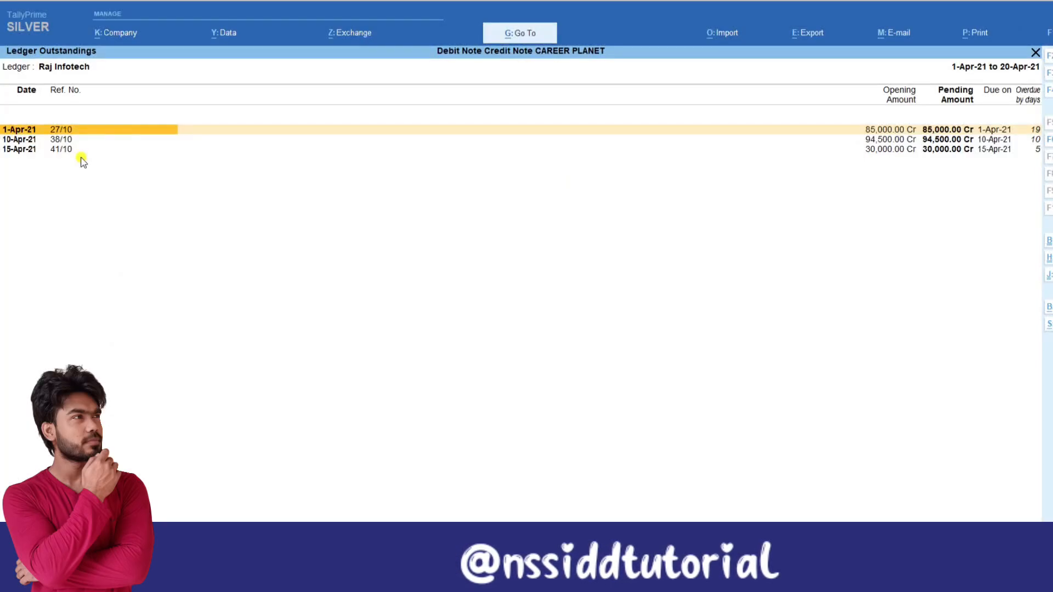
pyautogui.hotkey('alt', 'F1')
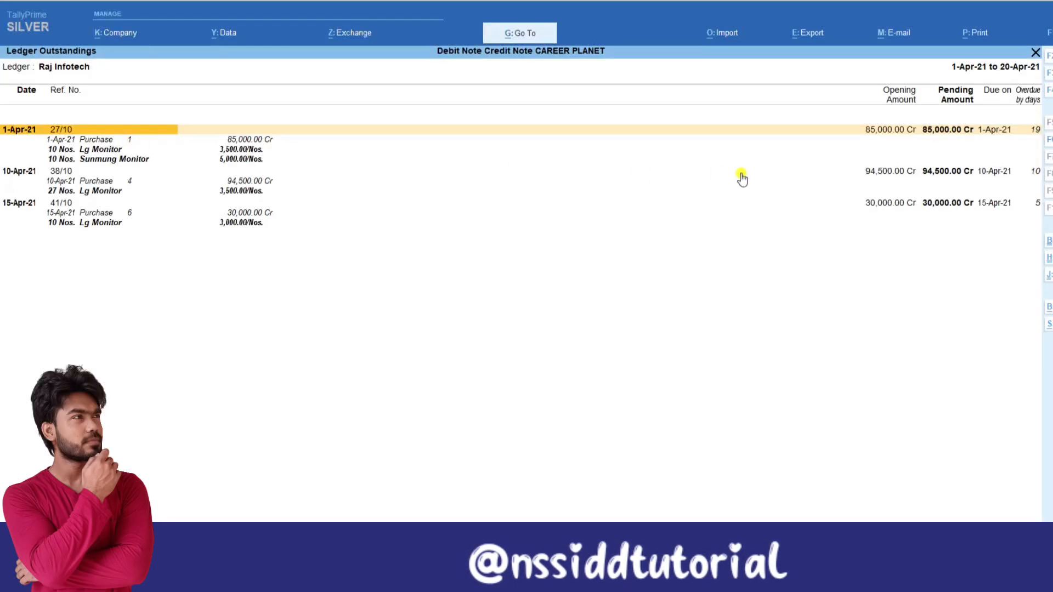
pyautogui.press('Escape')
pyautogui.press('Escape')
pyautogui.press('Escape')
pyautogui.press('Escape')
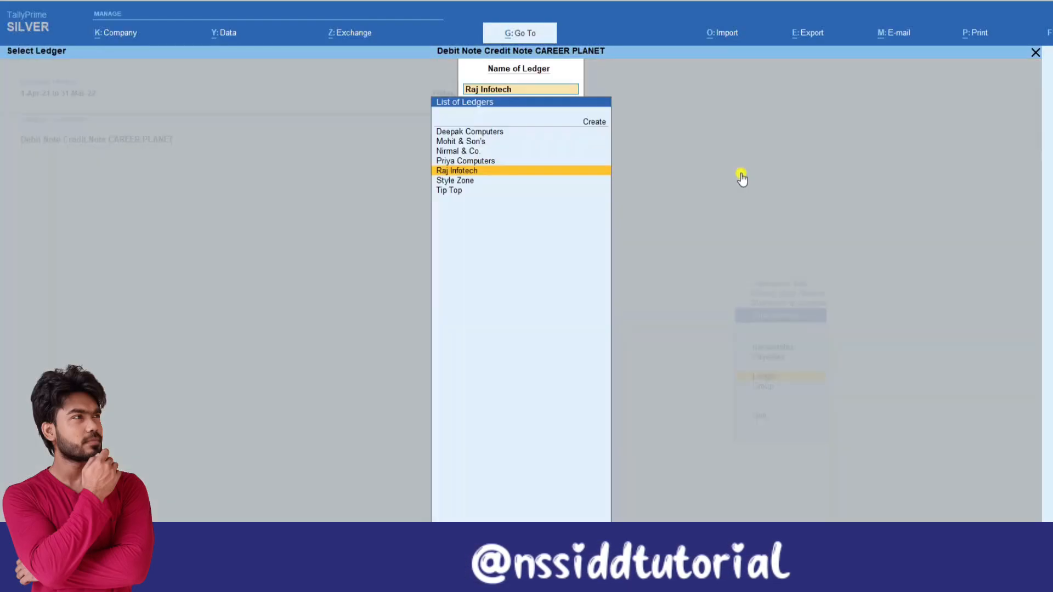
pyautogui.press('Escape')
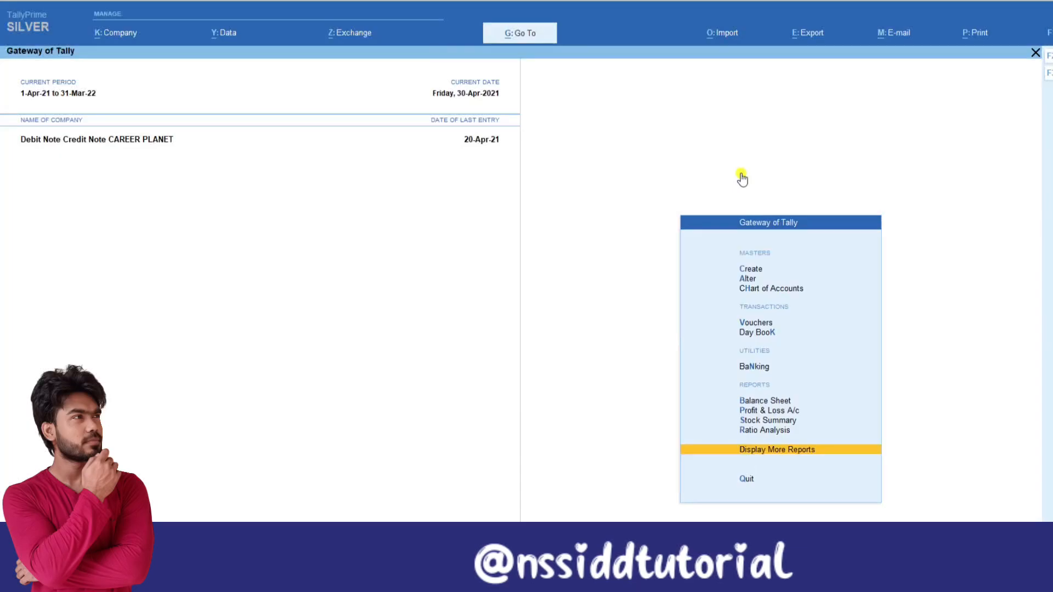
# Start a new debit note voucher with Raj Infotech as the party account.
pyautogui.press('v')
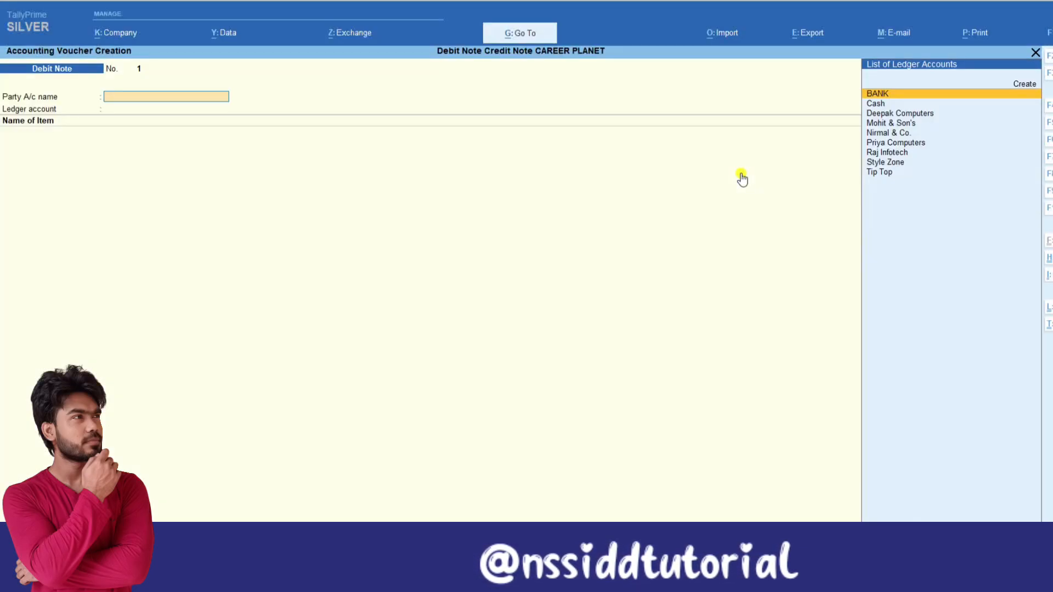
pyautogui.write('r')
pyautogui.press('Return')
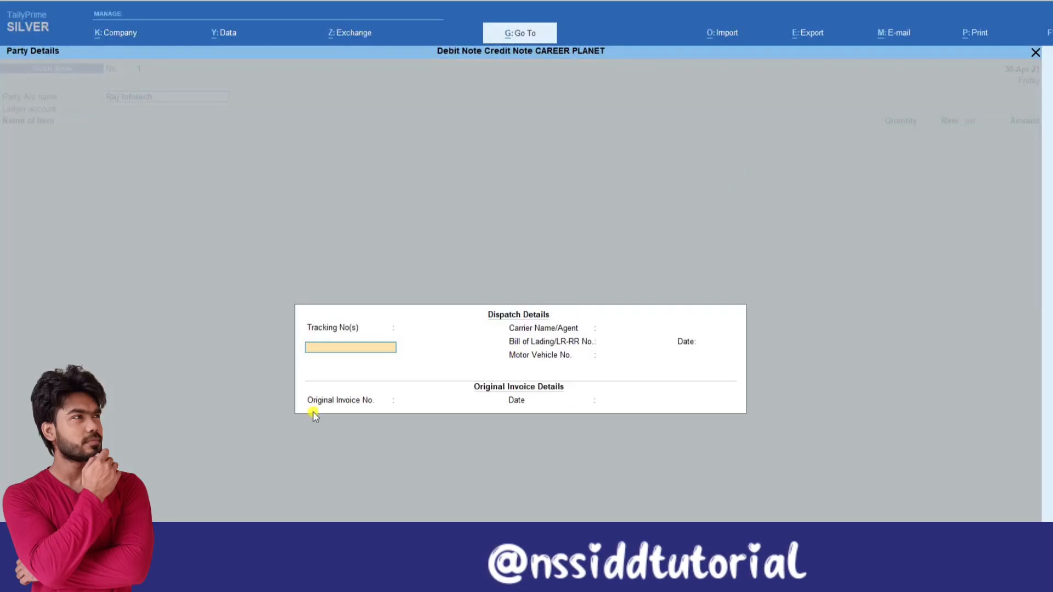
# Enter original invoice number 27/10 with date 1-4 and accept Raj Infotech's existing party details.
pyautogui.click(356, 401)
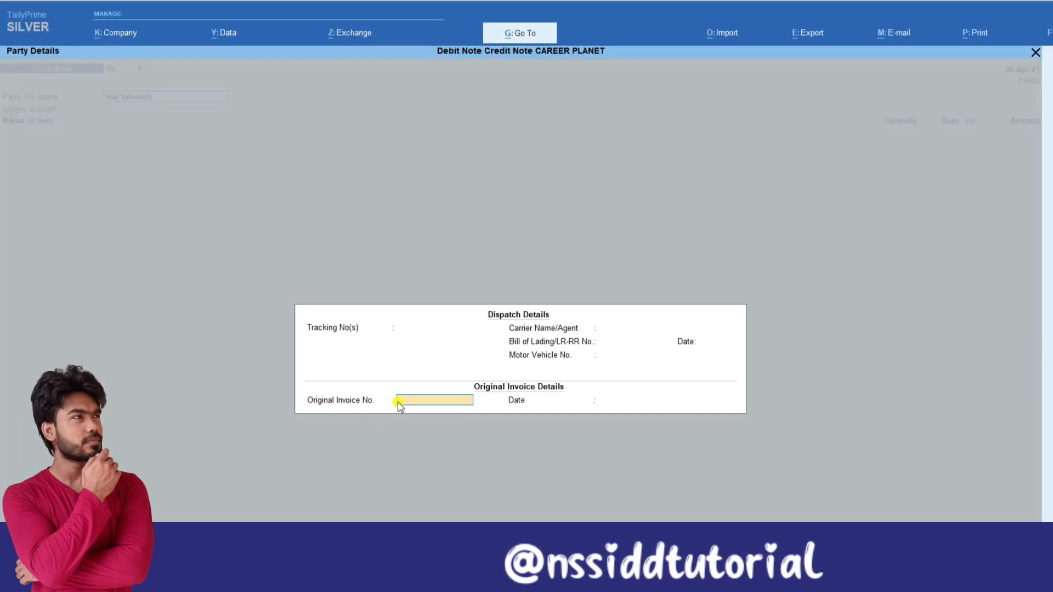
pyautogui.write('10')
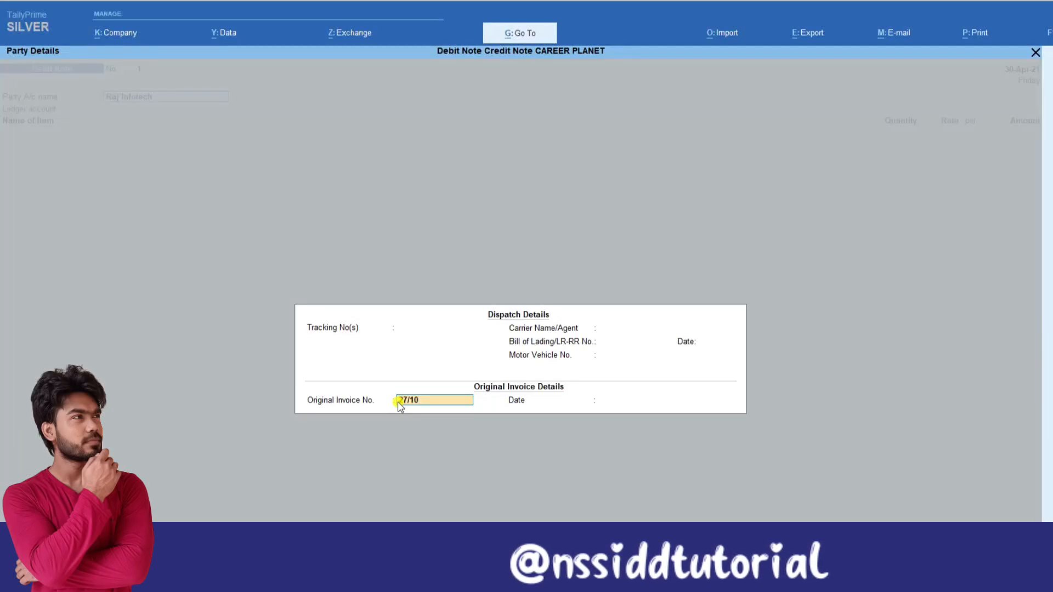
pyautogui.press('Return')
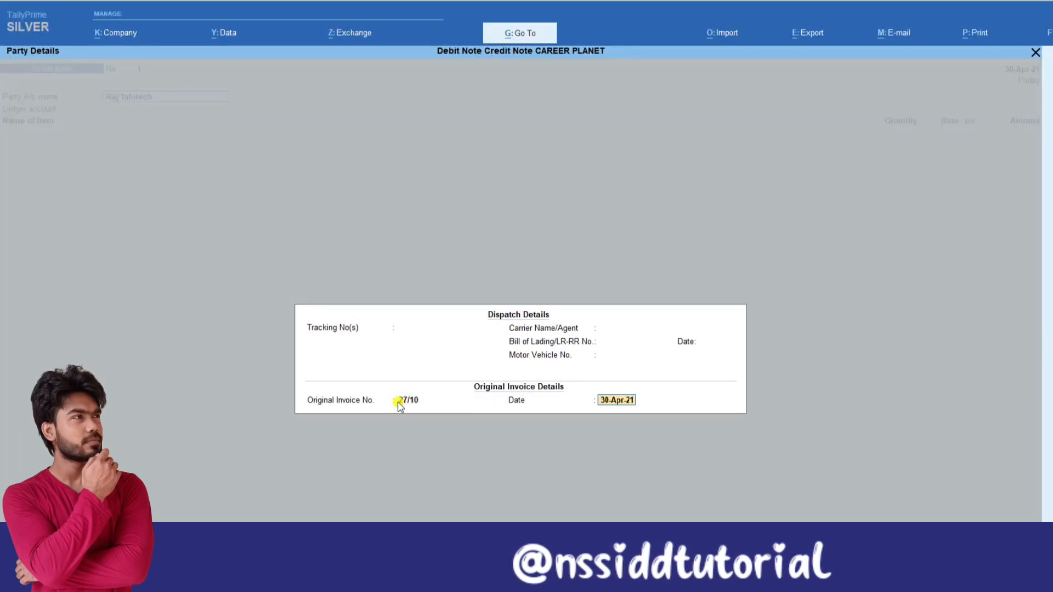
pyautogui.write('1-4')
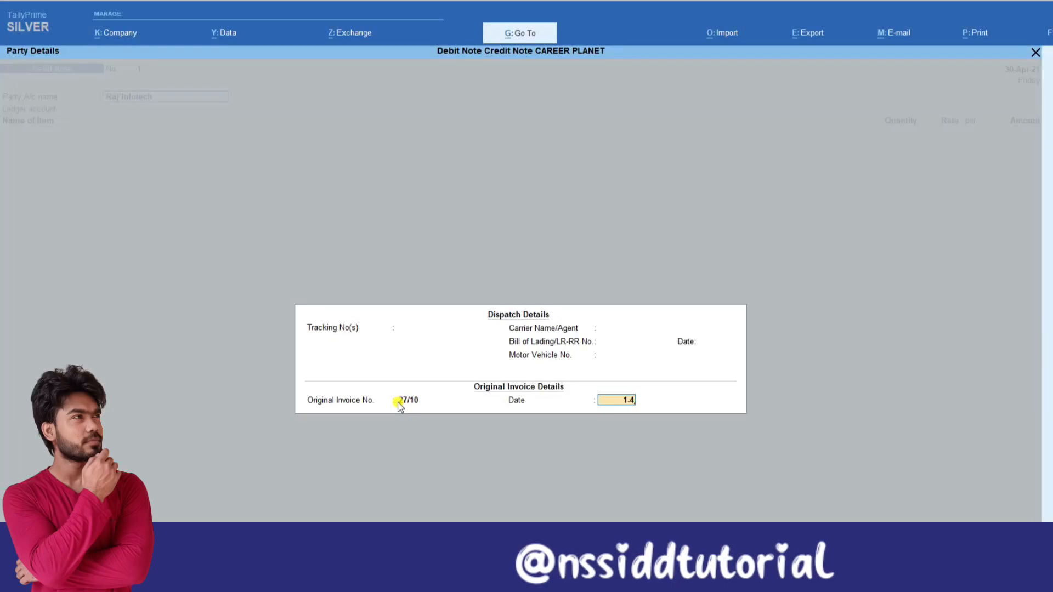
pyautogui.press('Return')
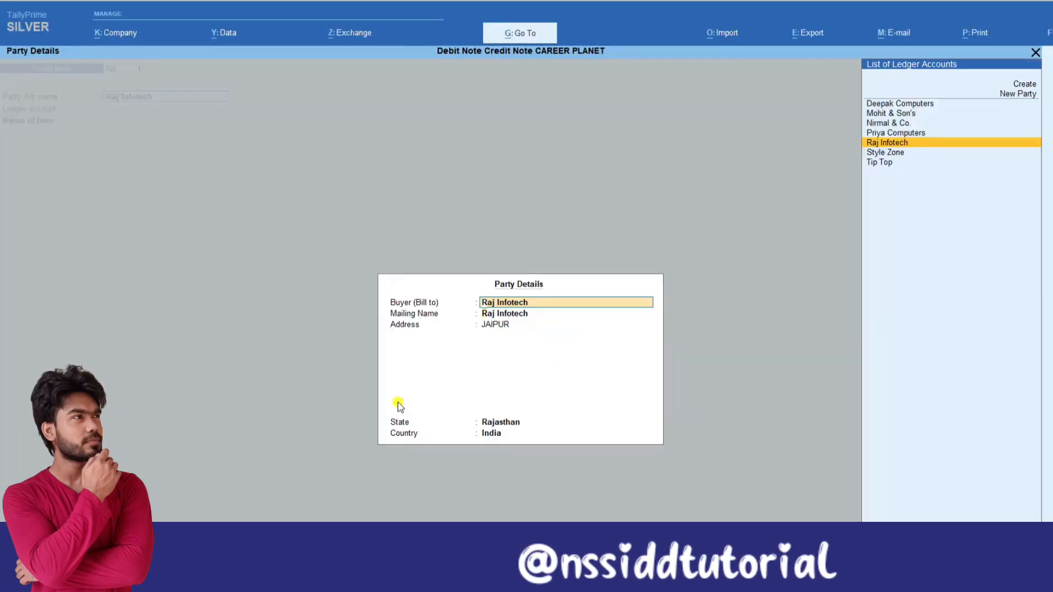
pyautogui.press('Return')
pyautogui.press('Return')
pyautogui.press('Return')
pyautogui.press('Return')
pyautogui.press('Return')
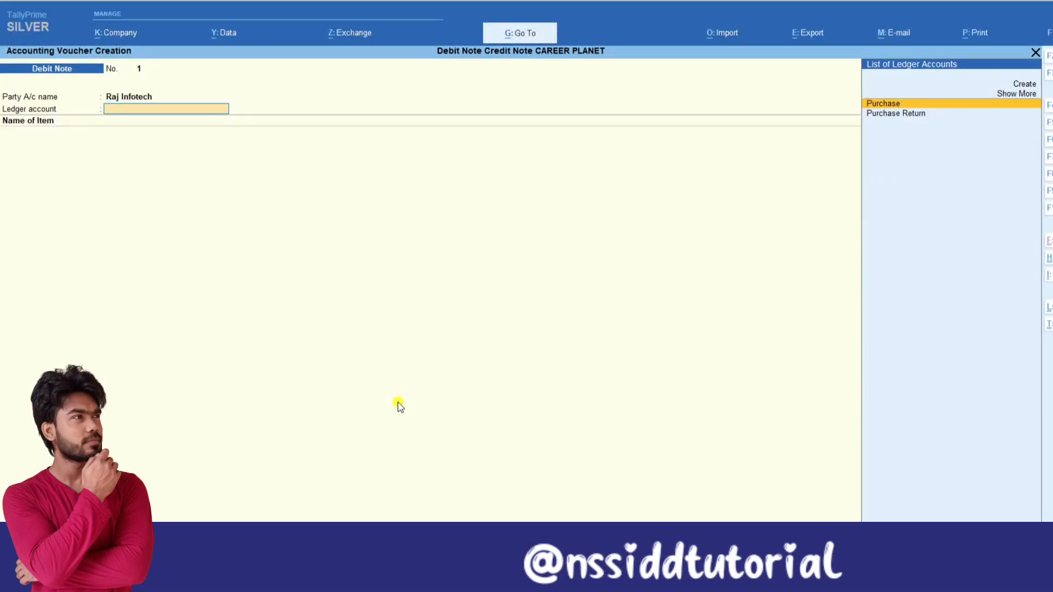
# Check the original invoice details option in the voucher configuration and set the debit note's ledger account to Purchase Return.
pyautogui.press('F12')
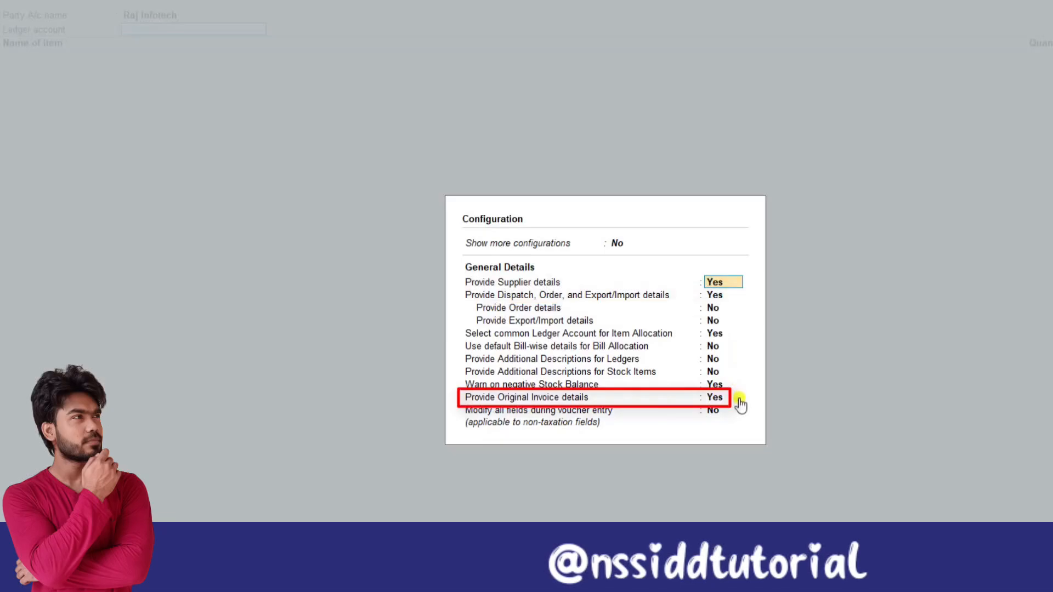
pyautogui.hotkey('ctrl', 'a')
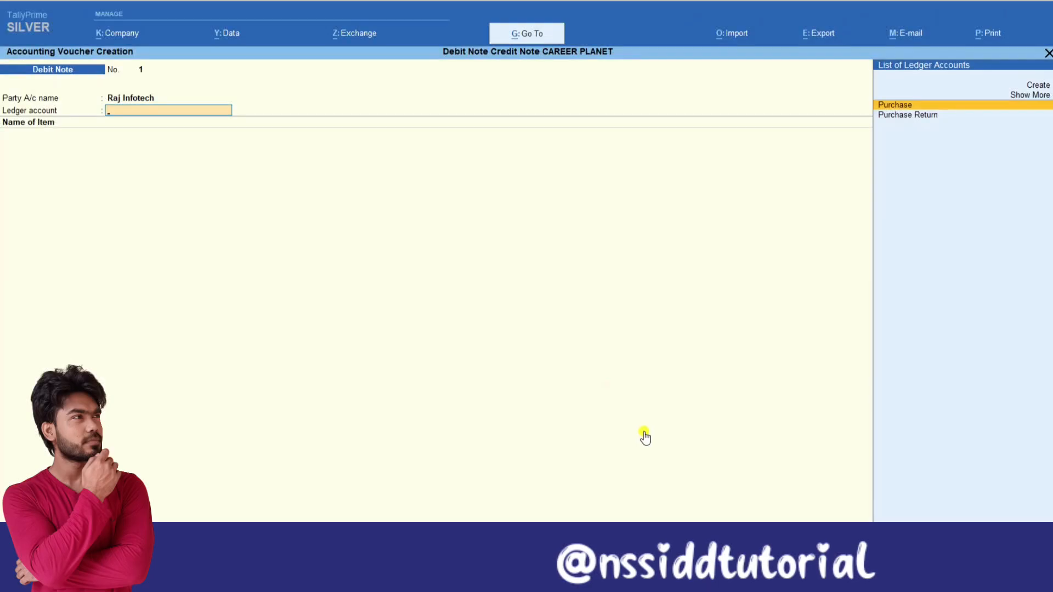
pyautogui.press('Down')
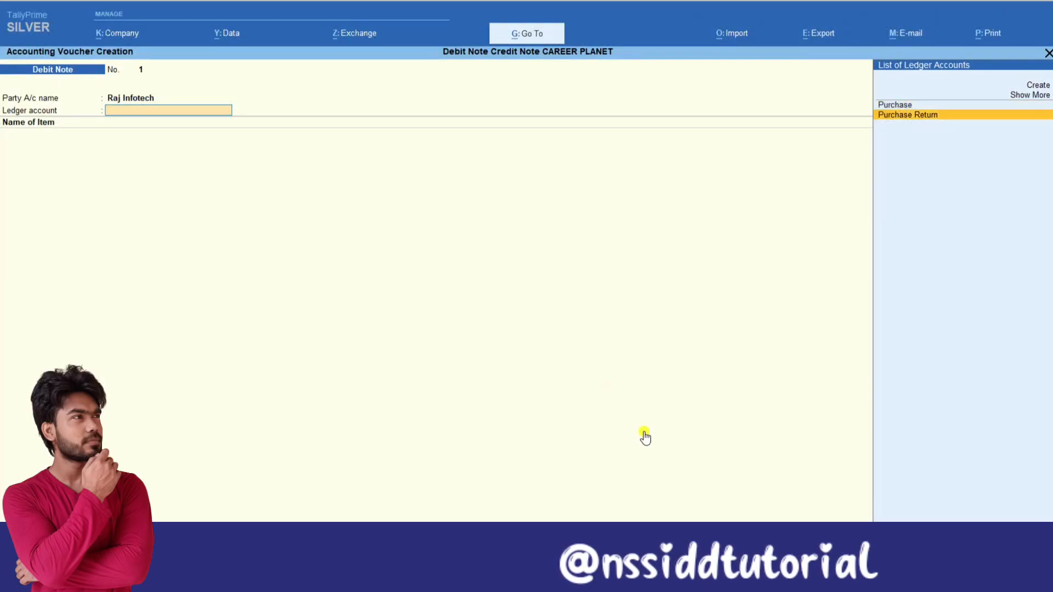
pyautogui.press('Return')
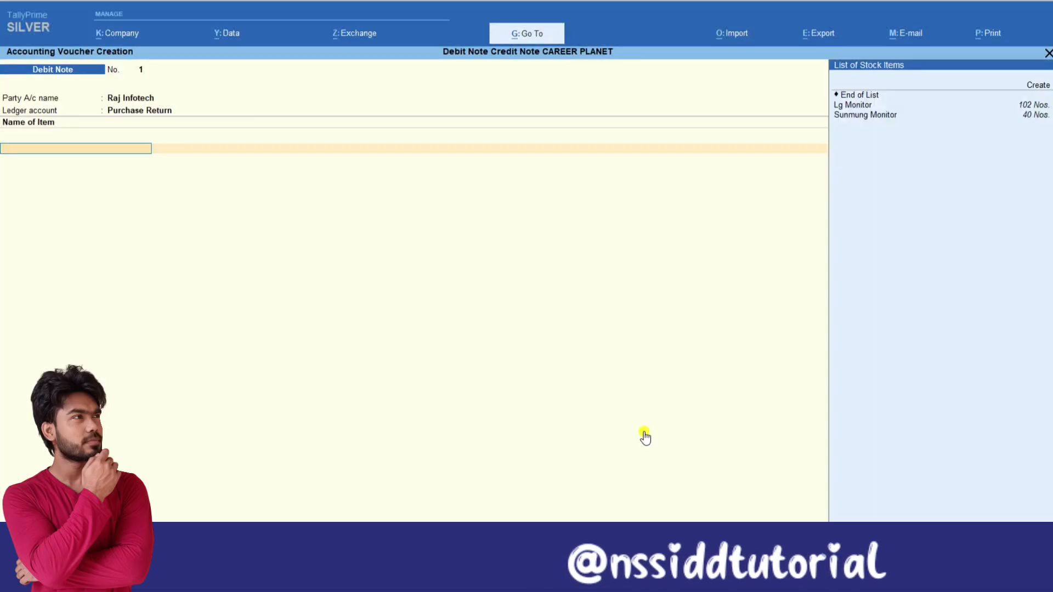
# Add Lg Monitor as the returned item with quantity 10 Nos., accept the 3,000.00 rate and end the item list.
pyautogui.press('Down')
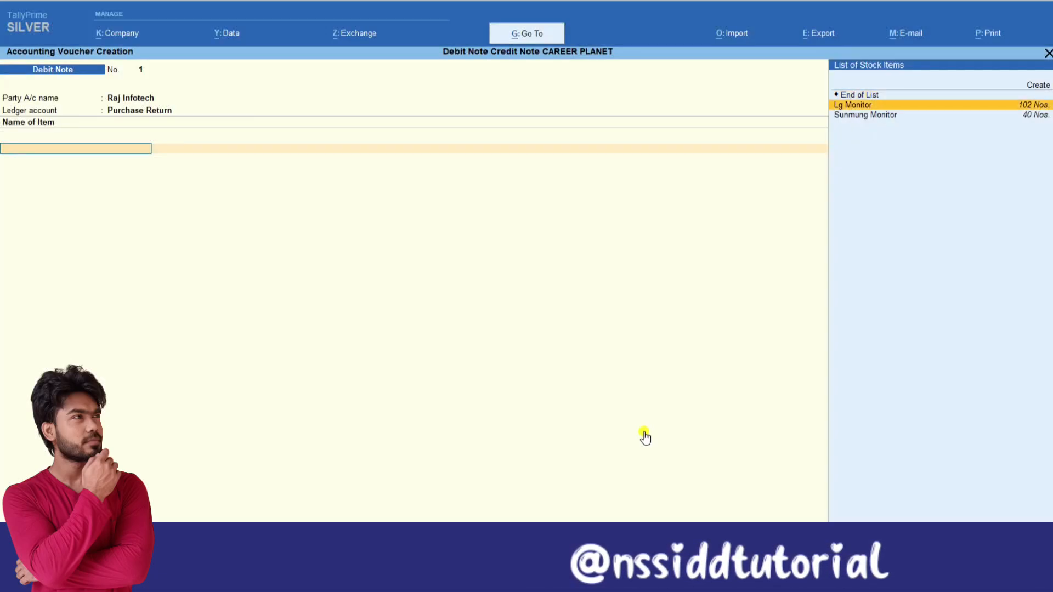
pyautogui.press('Return')
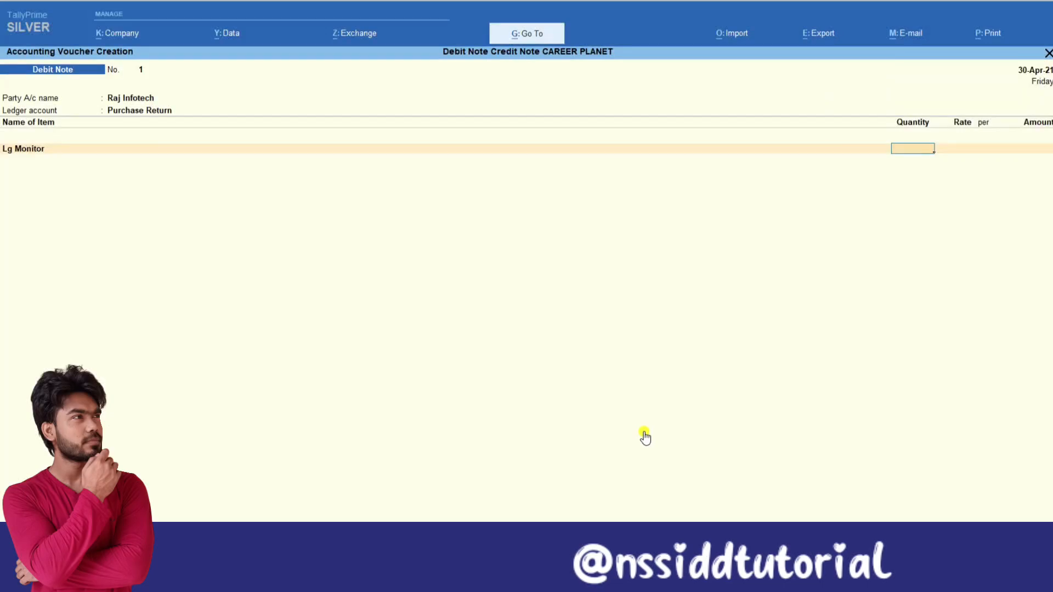
pyautogui.write('10')
pyautogui.press('Return')
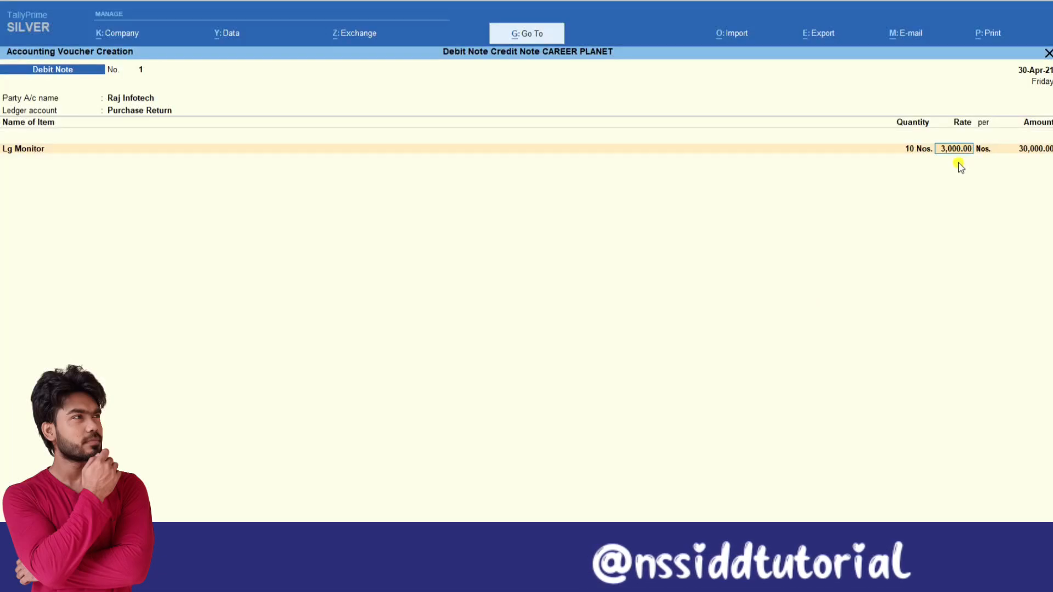
pyautogui.press('Return')
pyautogui.press('Return')
pyautogui.press('Return')
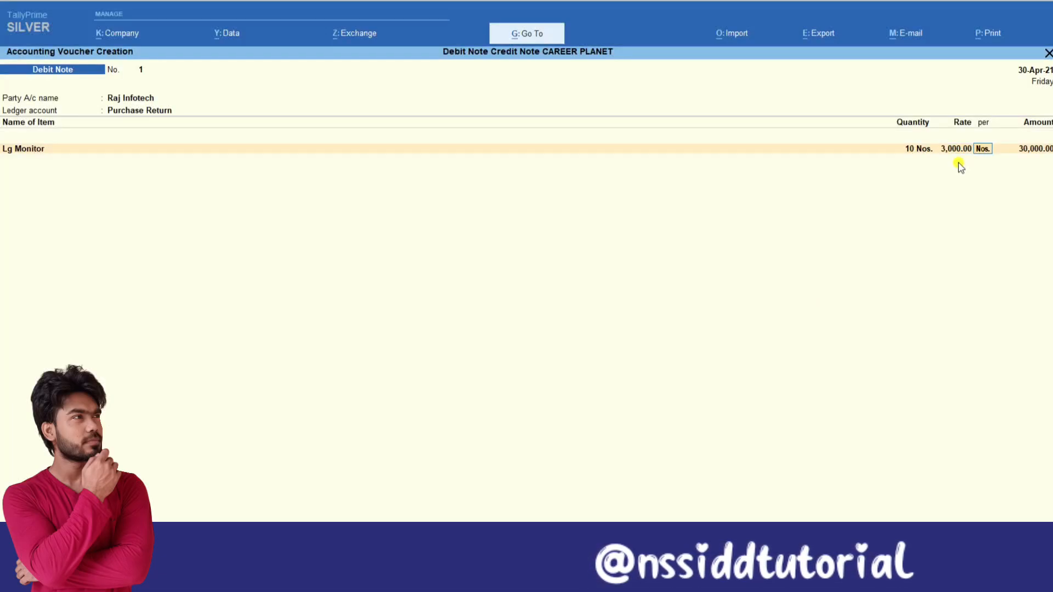
pyautogui.press('Return')
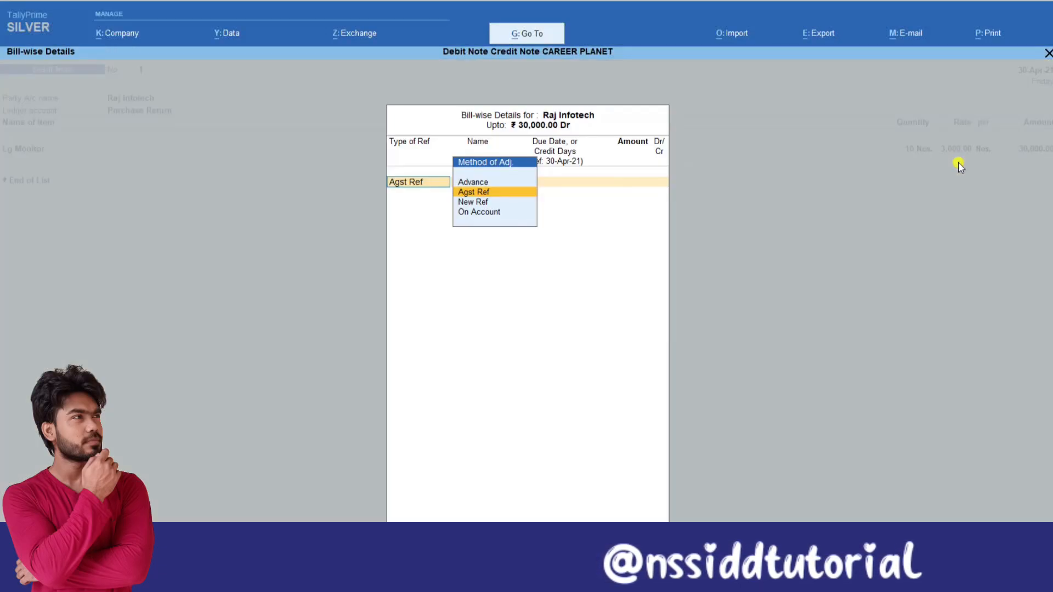
# Allocate the debit note amount as Agst Ref to pending bill 27/10, save the voucher and leave voucher entry.
pyautogui.press('Return')
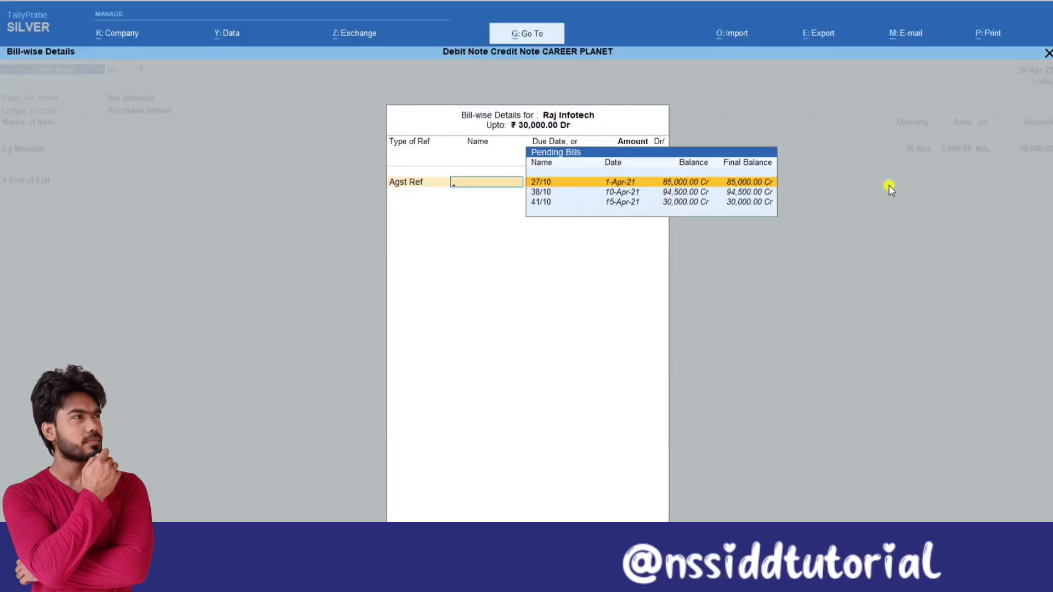
pyautogui.press('Return')
pyautogui.press('Return')
pyautogui.press('Return')
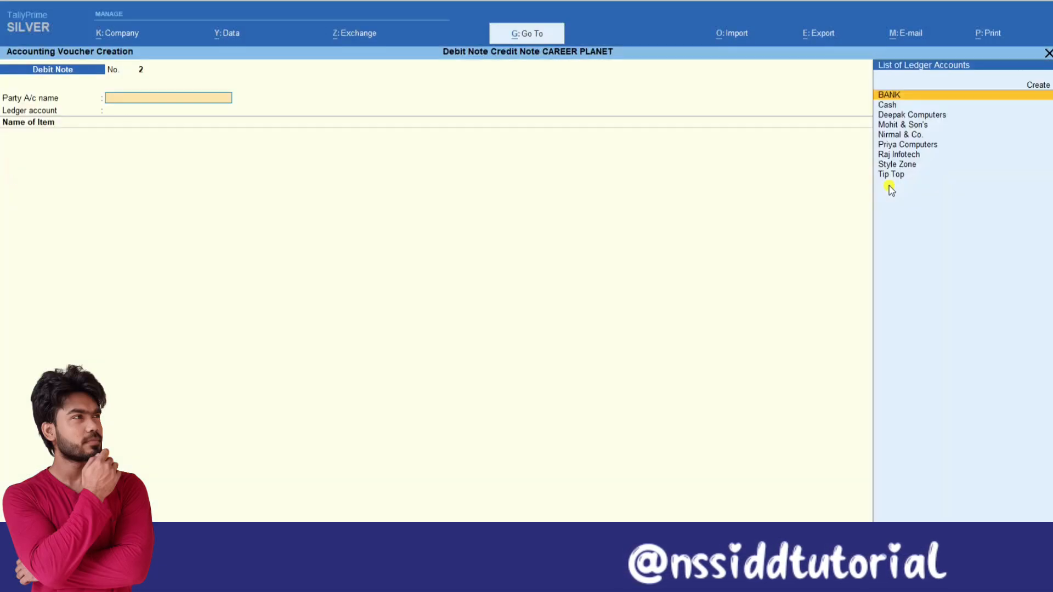
pyautogui.press('Escape')
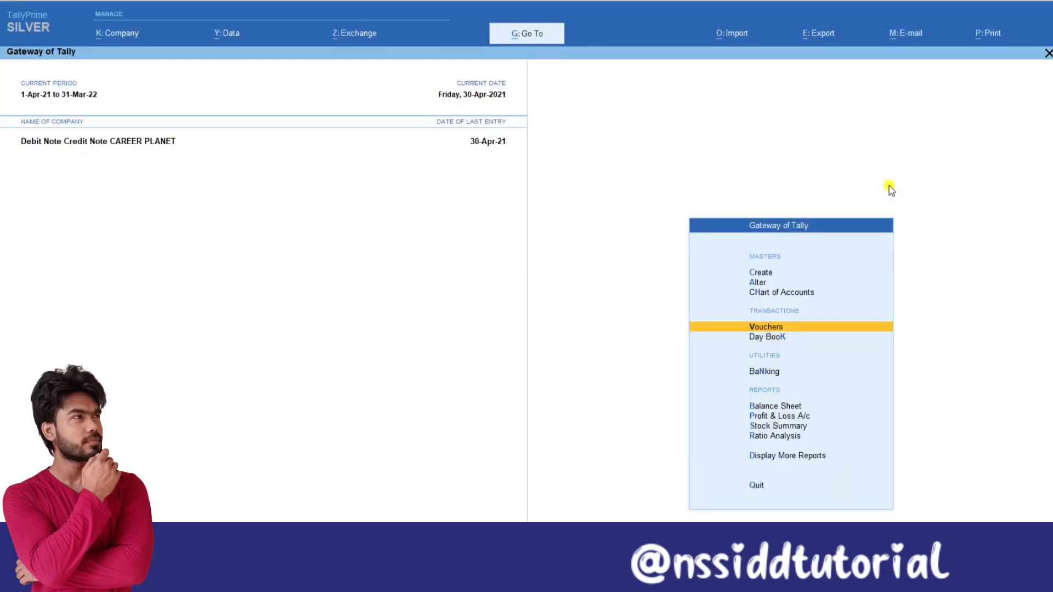
# Open the ledger outstandings report for Raj Infotech from the statements of accounts.
pyautogui.press('d')
pyautogui.press('Down')
pyautogui.press('Down')
pyautogui.press('Down')
pyautogui.press('Down')
pyautogui.press('Down')
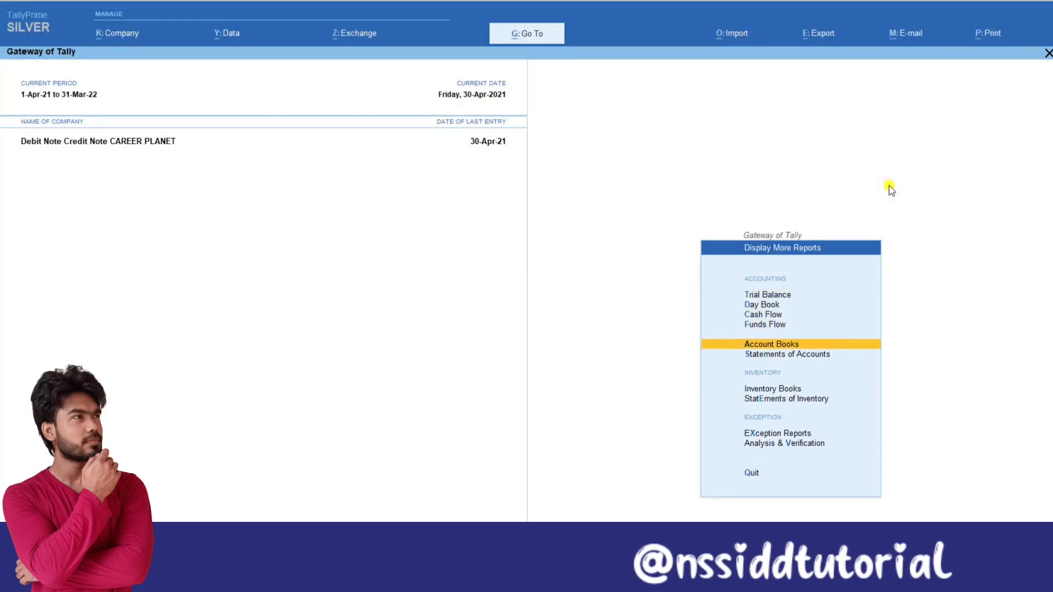
pyautogui.press('Return')
pyautogui.press('Return')
pyautogui.press('Down')
pyautogui.press('Down')
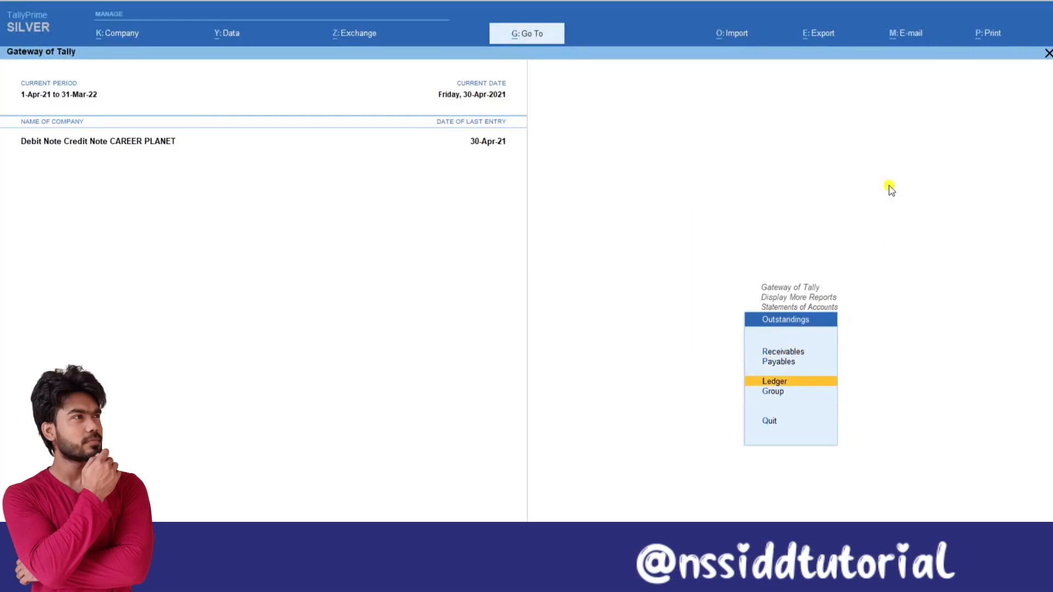
pyautogui.press('Return')
pyautogui.press('Down')
pyautogui.press('Down')
pyautogui.press('Down')
pyautogui.press('Down')
pyautogui.press('Return')
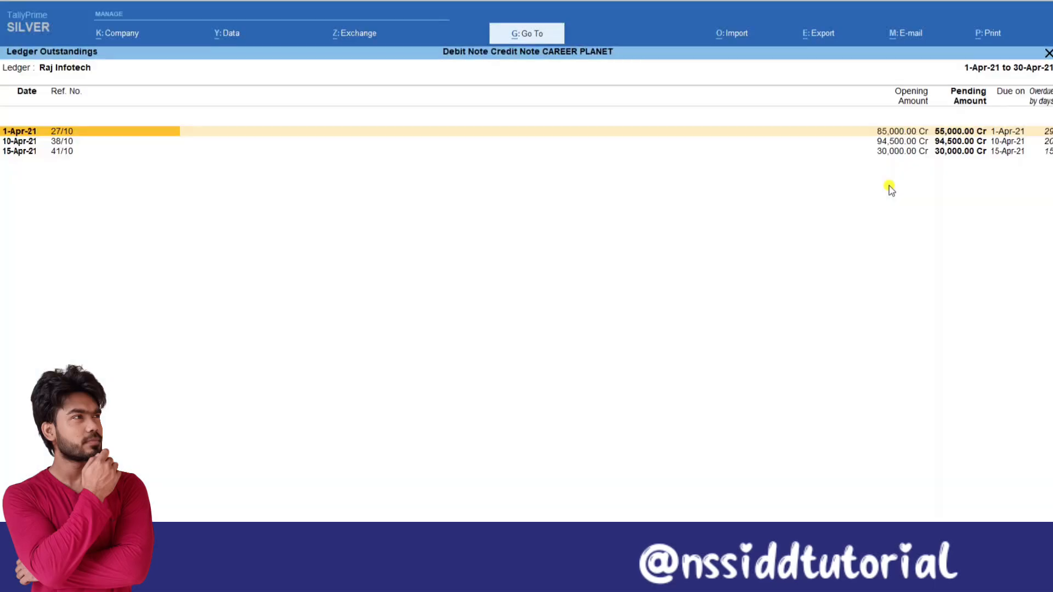
# Show Raj Infotech's outstanding bills in detailed form, examine the vouchers behind each bill and return to the Gateway of Tally.
pyautogui.hotkey('alt', 'F5')
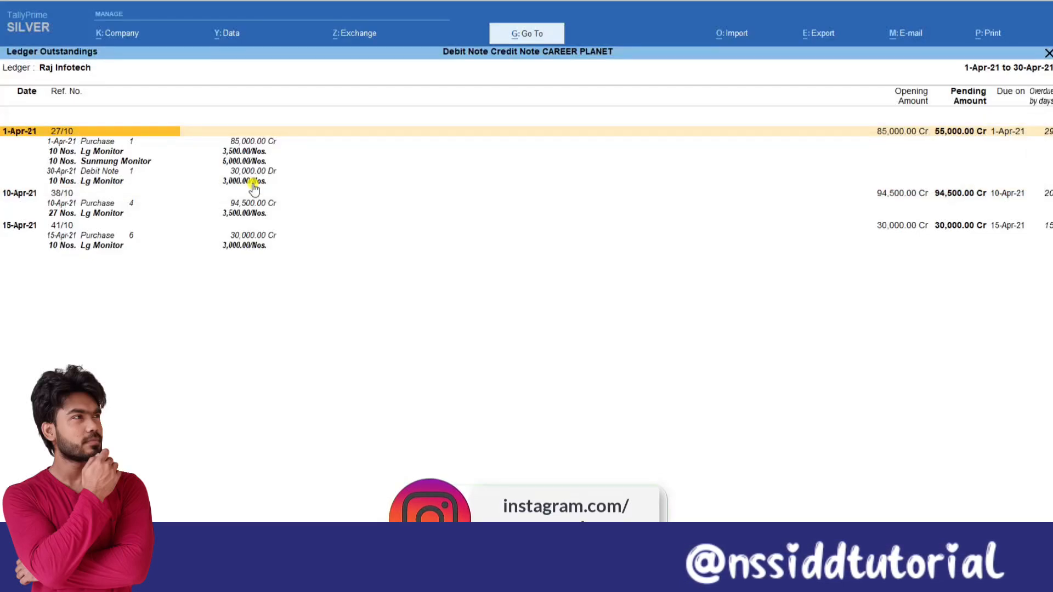
pyautogui.press('Escape')
pyautogui.press('Escape')
pyautogui.press('Escape')
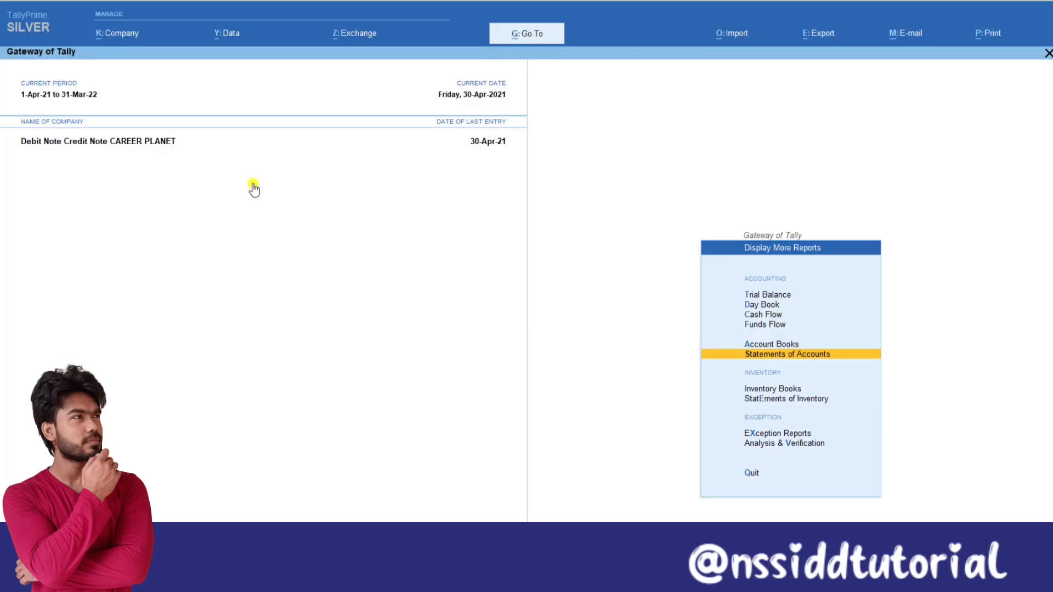
pyautogui.press('Escape')
# Start voucher entry and switch the voucher type to Credit Note.
pyautogui.press('v')
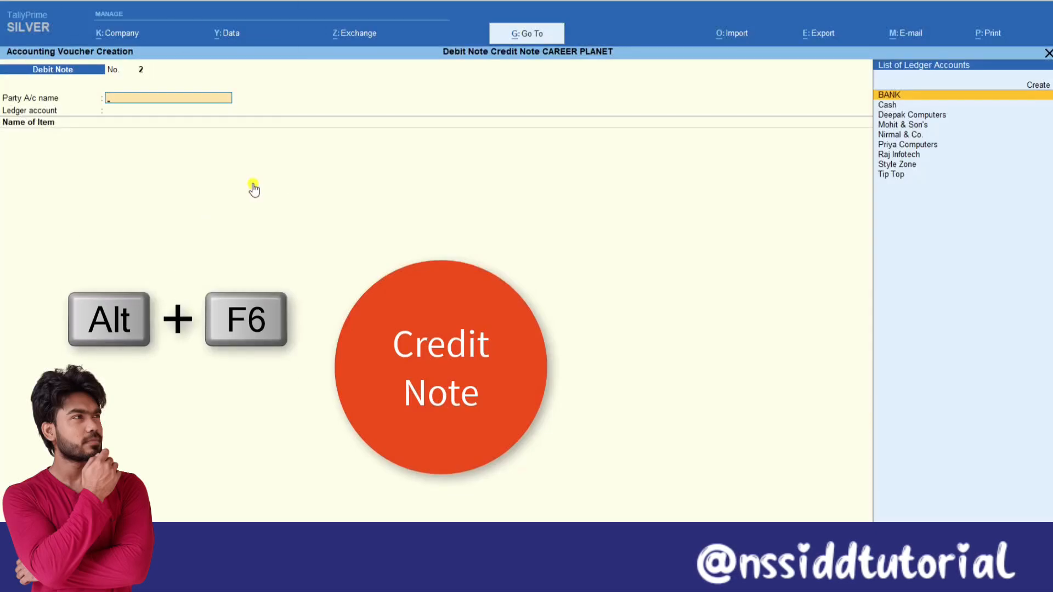
pyautogui.hotkey('alt', 'F6')
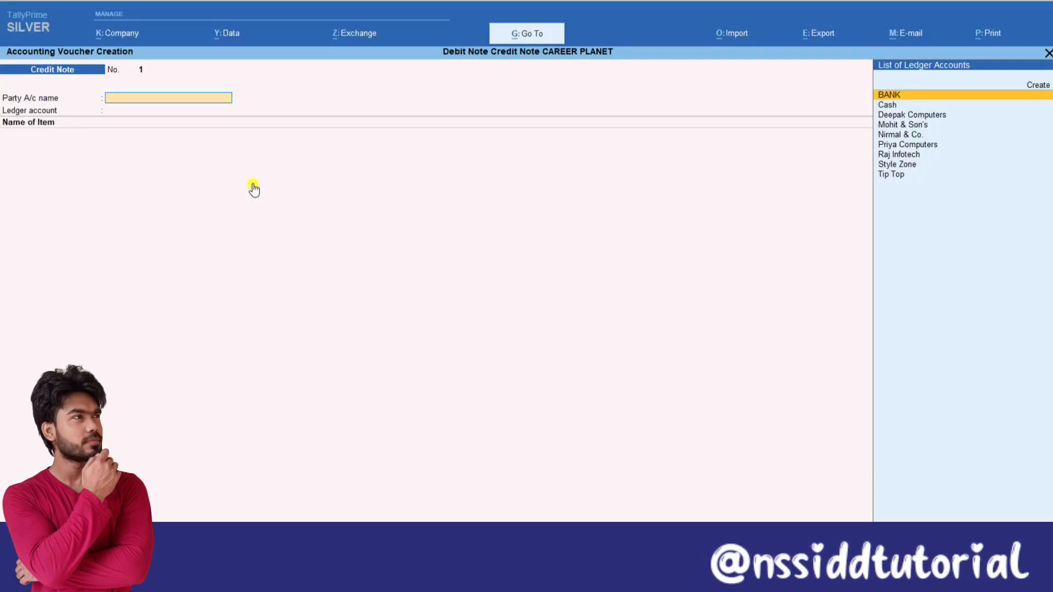
pyautogui.press('Down')
pyautogui.press('Down')
pyautogui.press('Down')
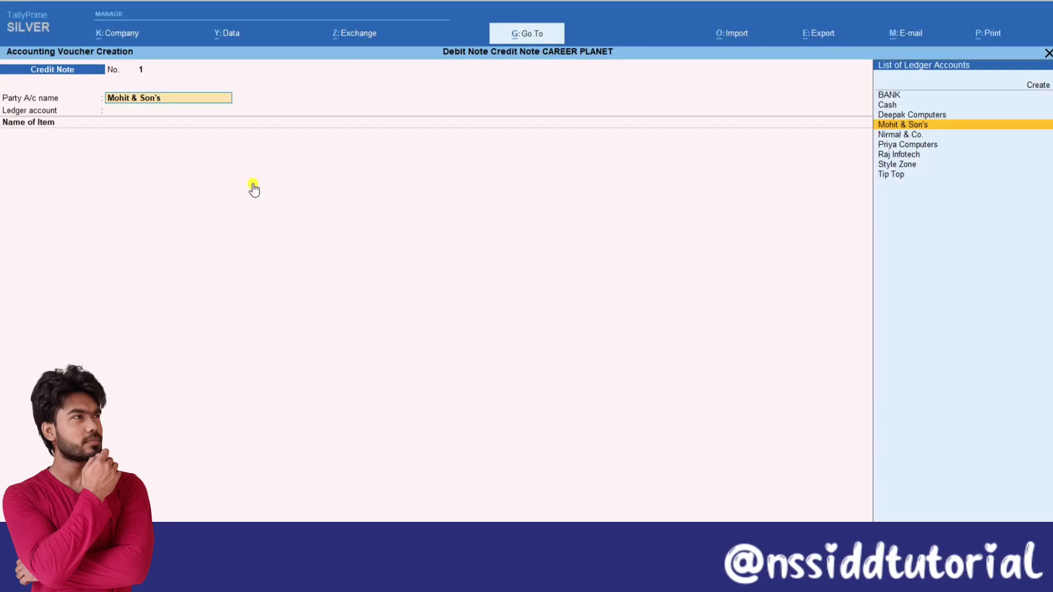
pyautogui.press('Escape')
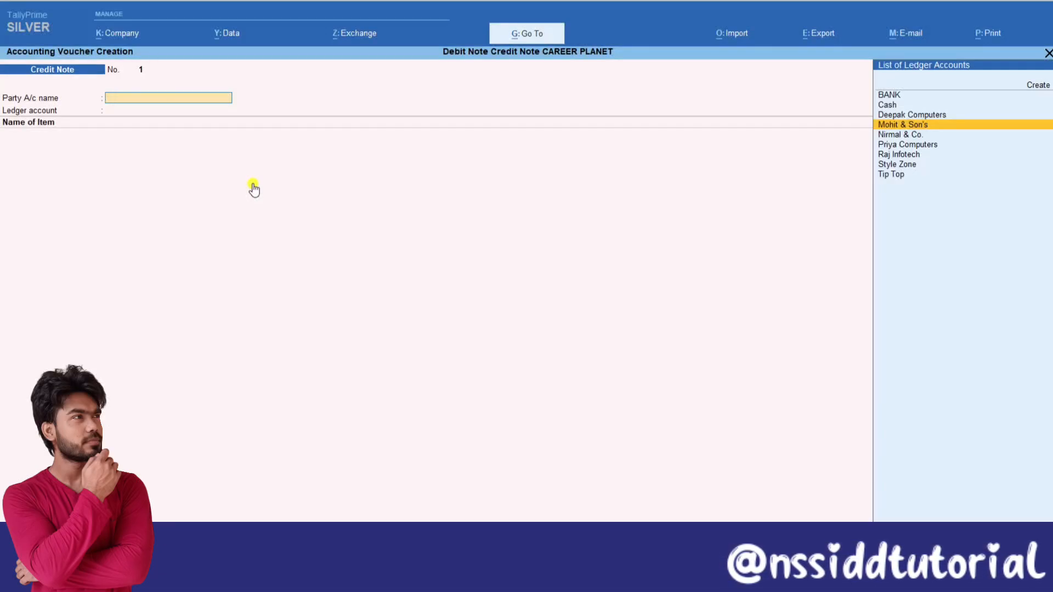
pyautogui.press('Escape')
# Open the ledger outstandings report for Mohit & Son's from the statements of accounts.
pyautogui.press('d')
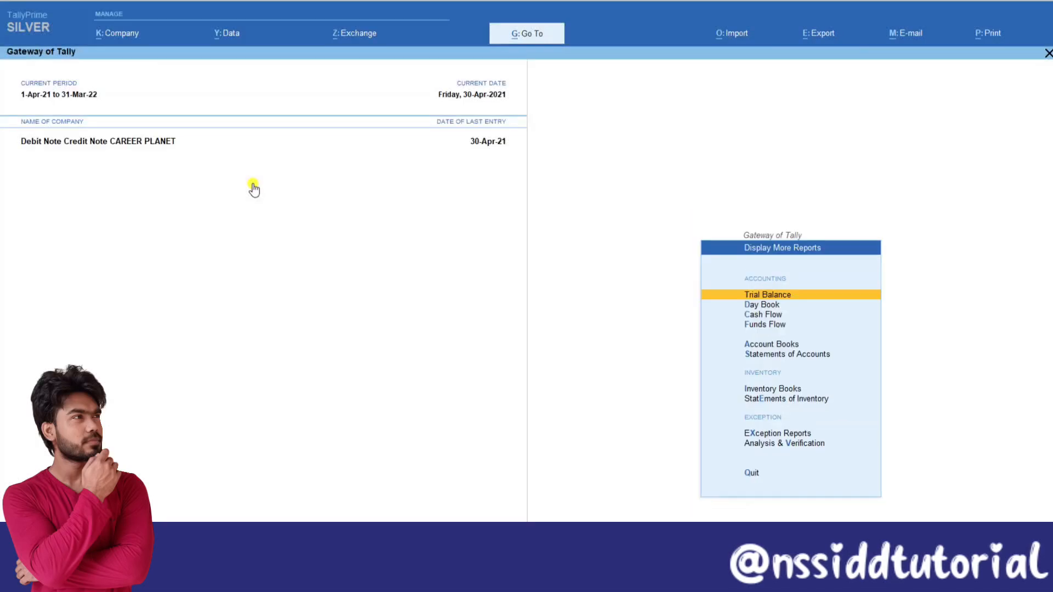
pyautogui.press('Down')
pyautogui.press('Down')
pyautogui.press('Down')
pyautogui.press('Down')
pyautogui.press('Down')
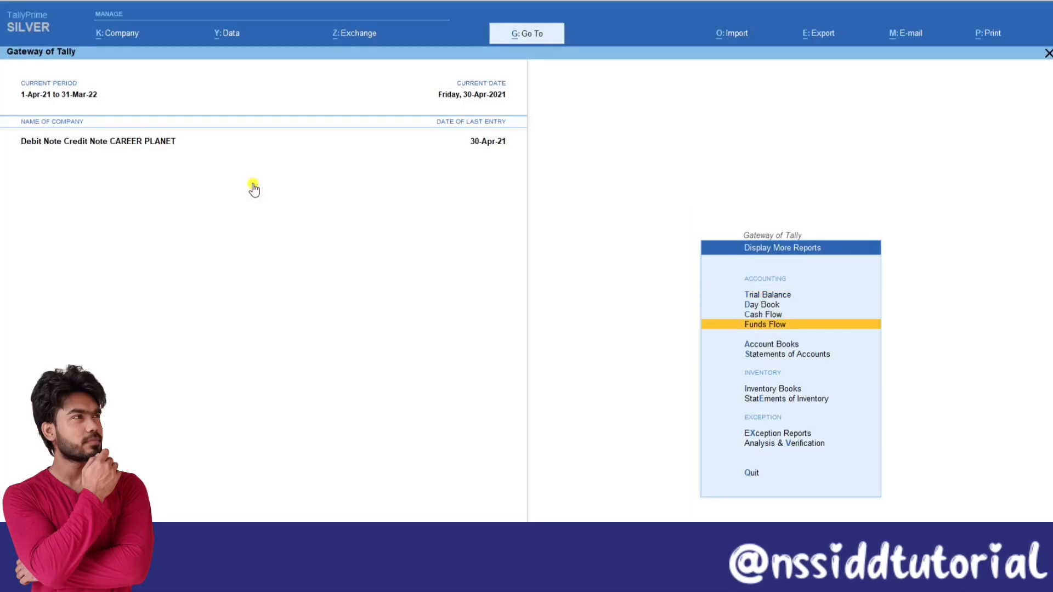
pyautogui.press('Return')
pyautogui.press('Return')
pyautogui.press('Down')
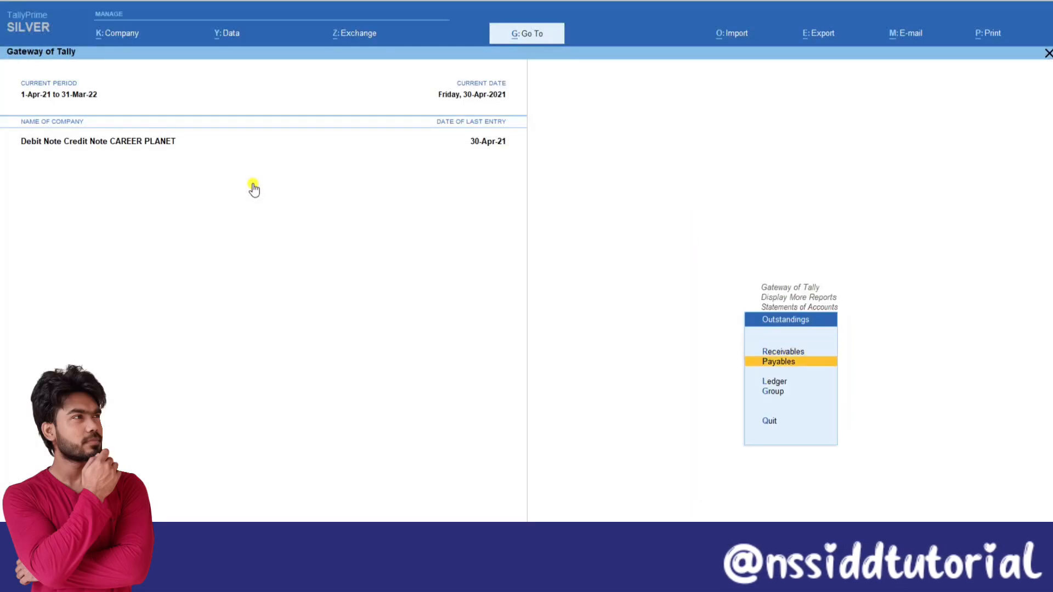
pyautogui.press('Down')
pyautogui.press('Return')
pyautogui.press('Down')
pyautogui.press('Down')
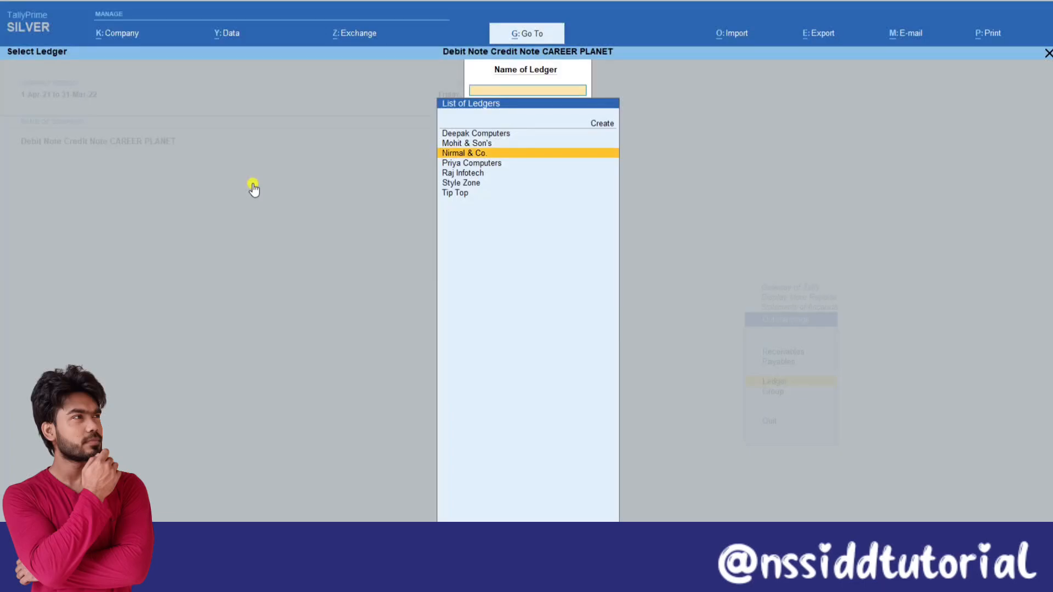
pyautogui.press('Up')
pyautogui.press('Return')
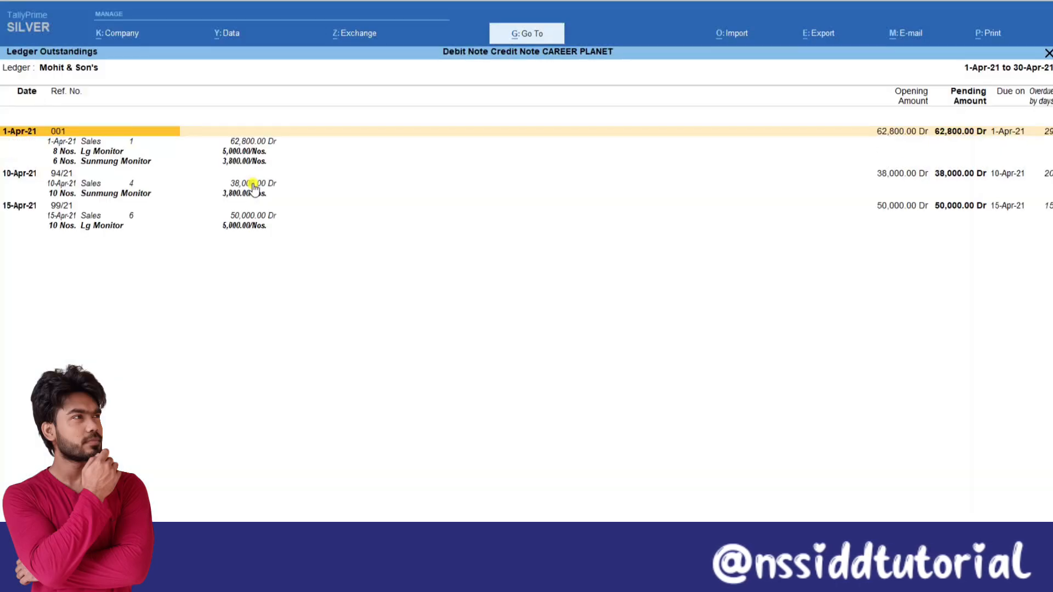
# Examine Mohit & Son's pending bills through 99/21, including items and rates, and return to the Gateway of Tally.
pyautogui.press('Down')
pyautogui.press('Down')
pyautogui.press('Down')
pyautogui.press('Down')
pyautogui.press('Down')
pyautogui.press('Down')
pyautogui.press('Down')
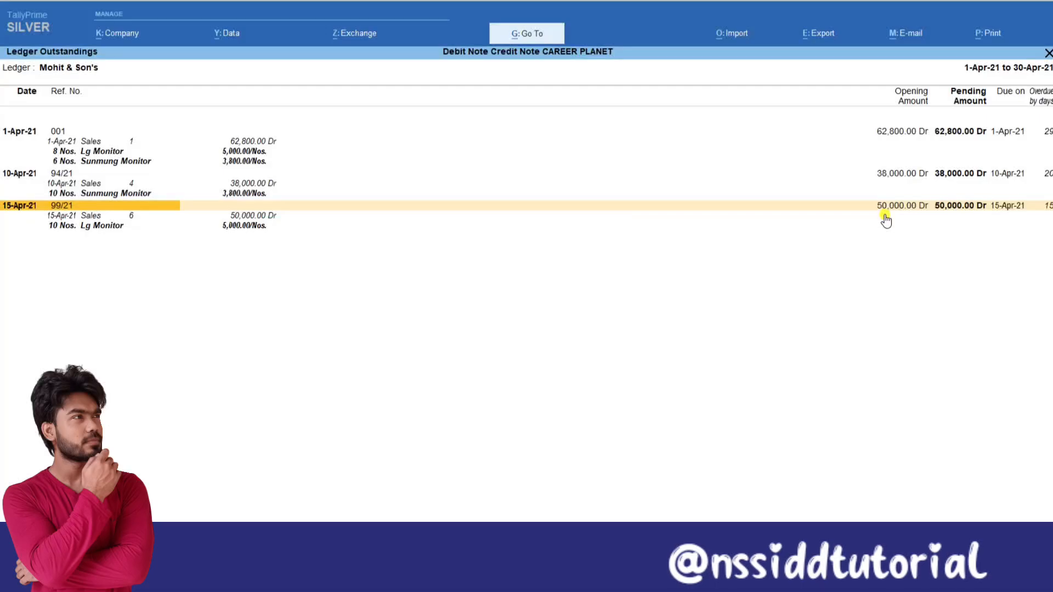
pyautogui.press('Escape')
pyautogui.press('Escape')
pyautogui.press('Escape')
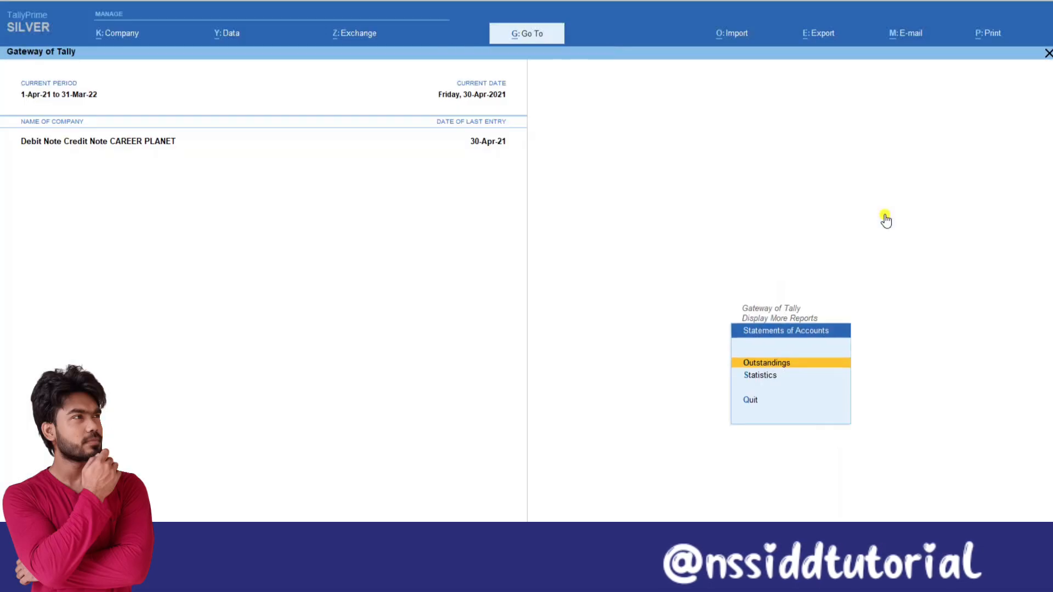
pyautogui.press('Escape')
pyautogui.press('Escape')
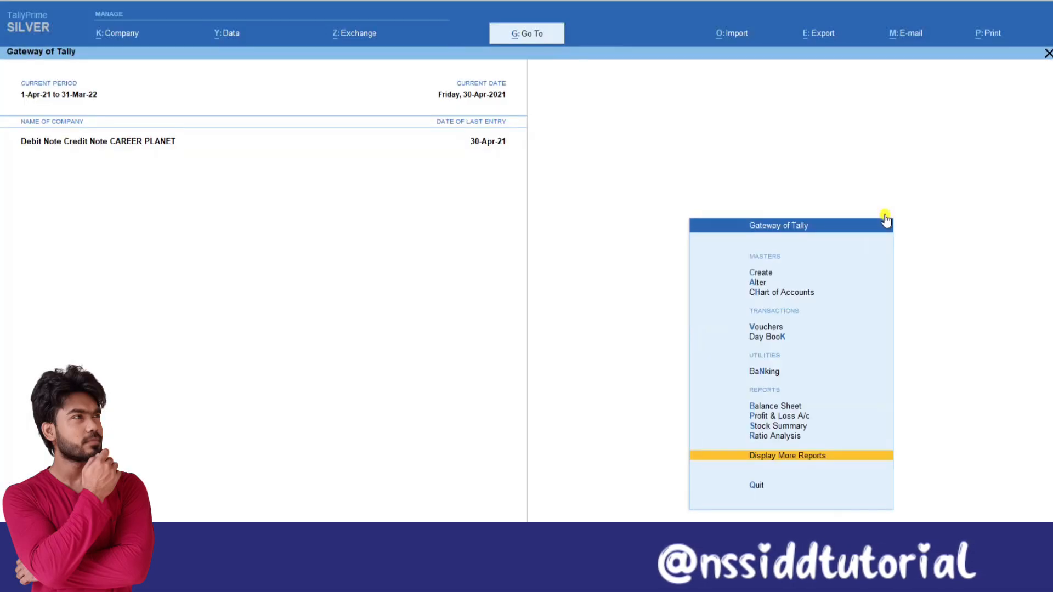
# Start a new Credit Note voucher with Mohit & Son's as the party account.
pyautogui.press('v')
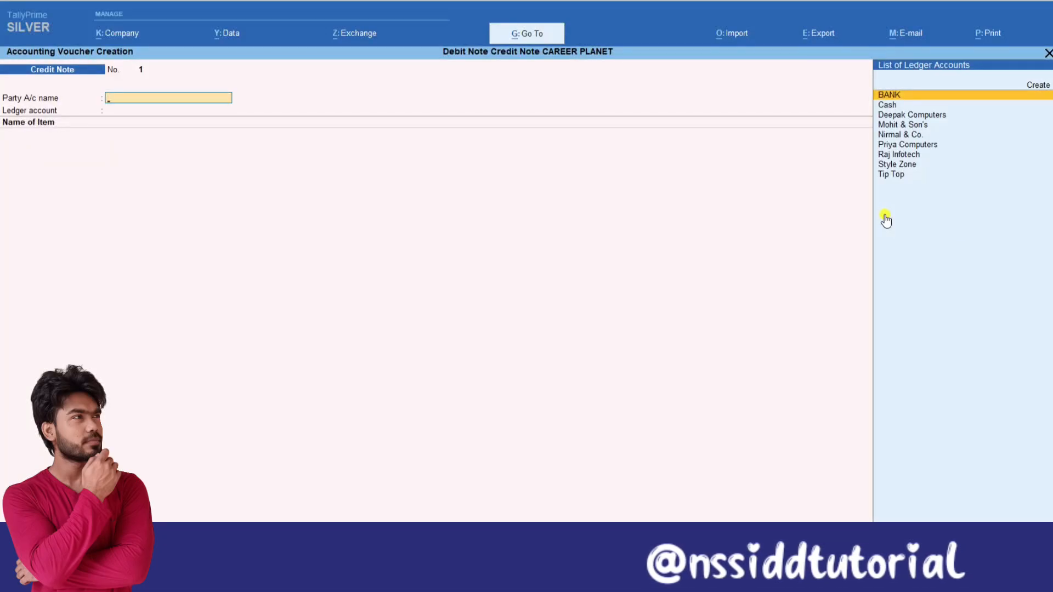
pyautogui.press('Down')
pyautogui.press('Down')
pyautogui.press('Down')
pyautogui.press('Return')
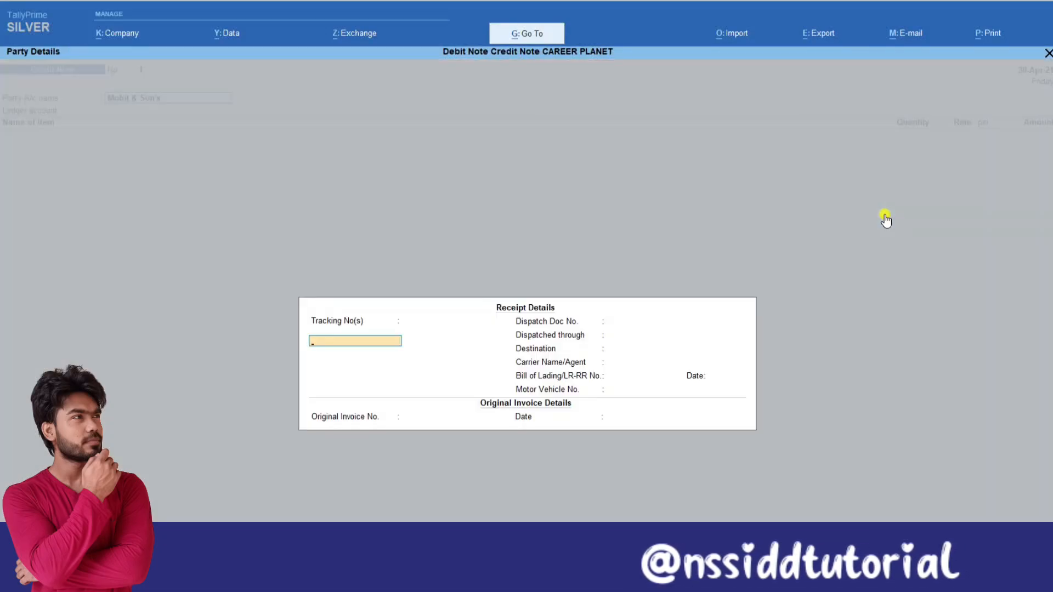
# Leave the receipt details blank, enter original invoice number 99/21 dated 15-4 and accept the existing party details.
pyautogui.press('Return')
pyautogui.press('Return')
pyautogui.press('Return')
pyautogui.press('Return')
pyautogui.press('Return')
pyautogui.press('Return')
pyautogui.press('Return')
pyautogui.press('Return')
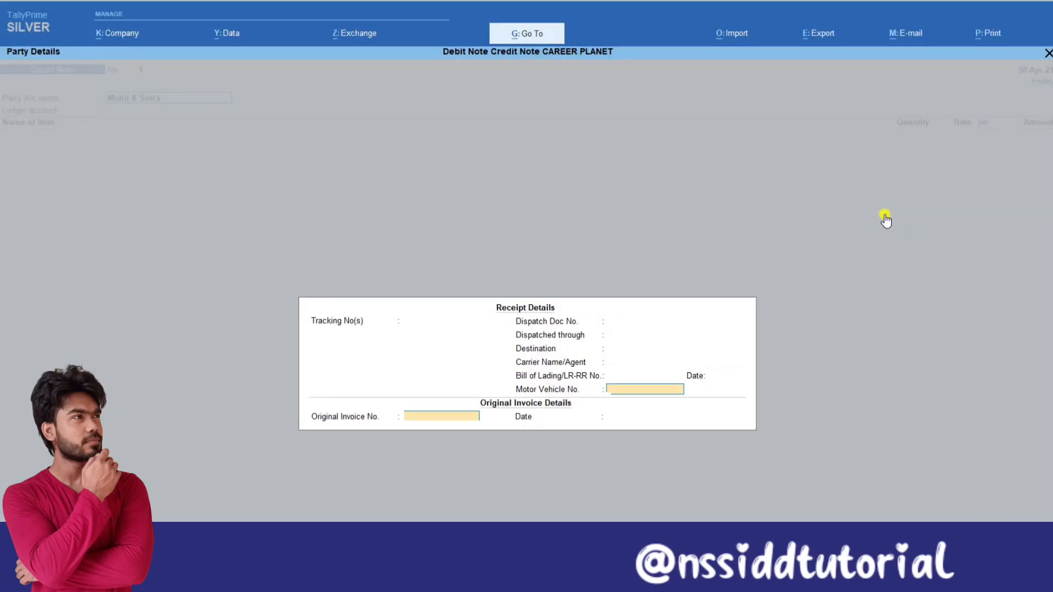
pyautogui.write('99/21')
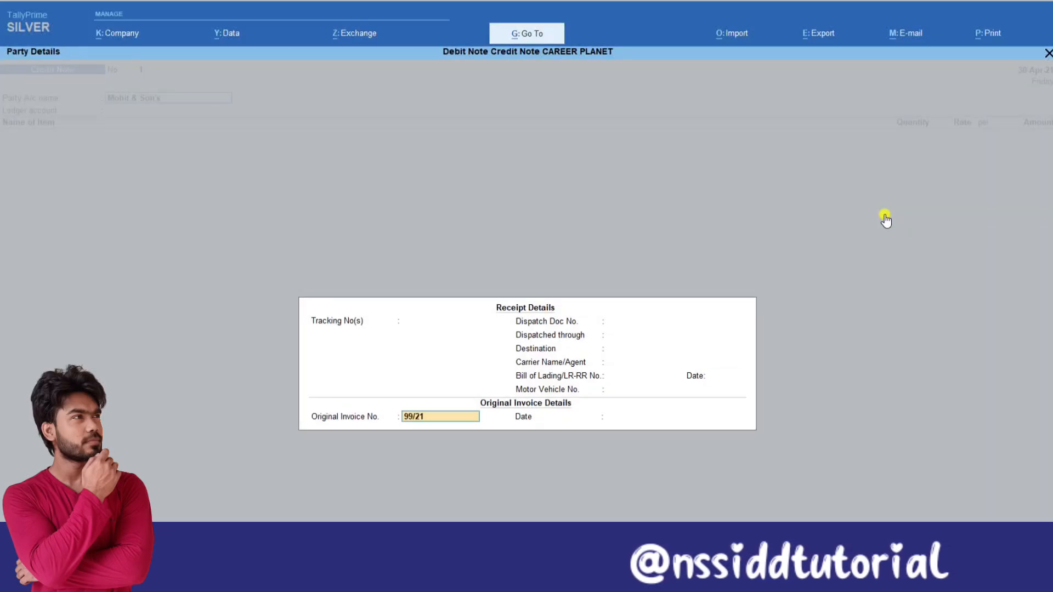
pyautogui.press('Return')
pyautogui.write('15-4')
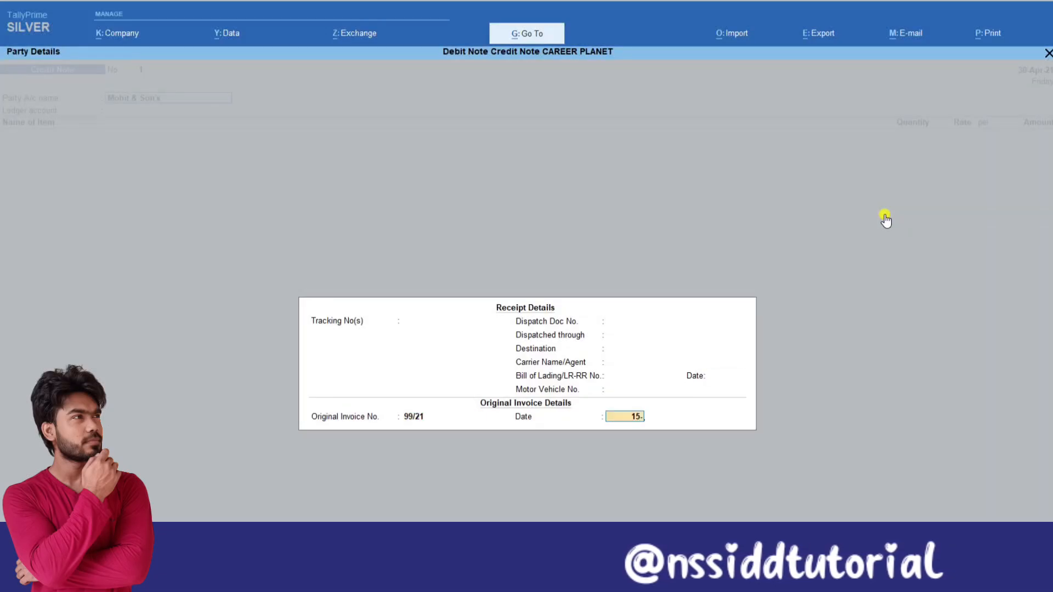
pyautogui.press('Return')
pyautogui.press('Return')
pyautogui.press('Return')
pyautogui.press('Return')
pyautogui.press('Return')
pyautogui.press('Return')
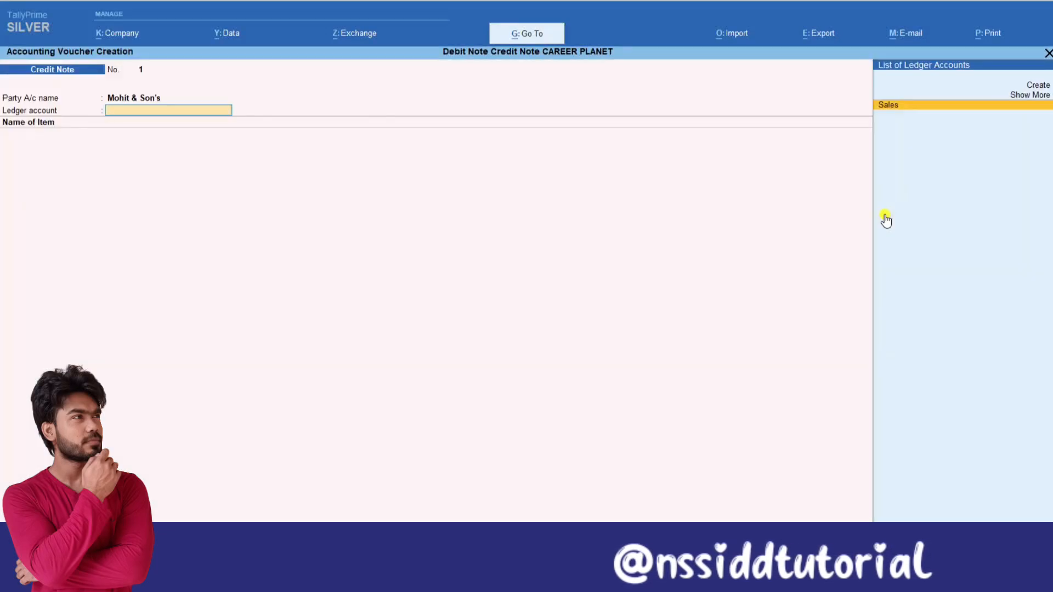
# Create a Sales Return ledger under Sales Accounts and use it as the credit note's ledger account.
pyautogui.hotkey('alt', 'c')
pyautogui.write('Sales Return')
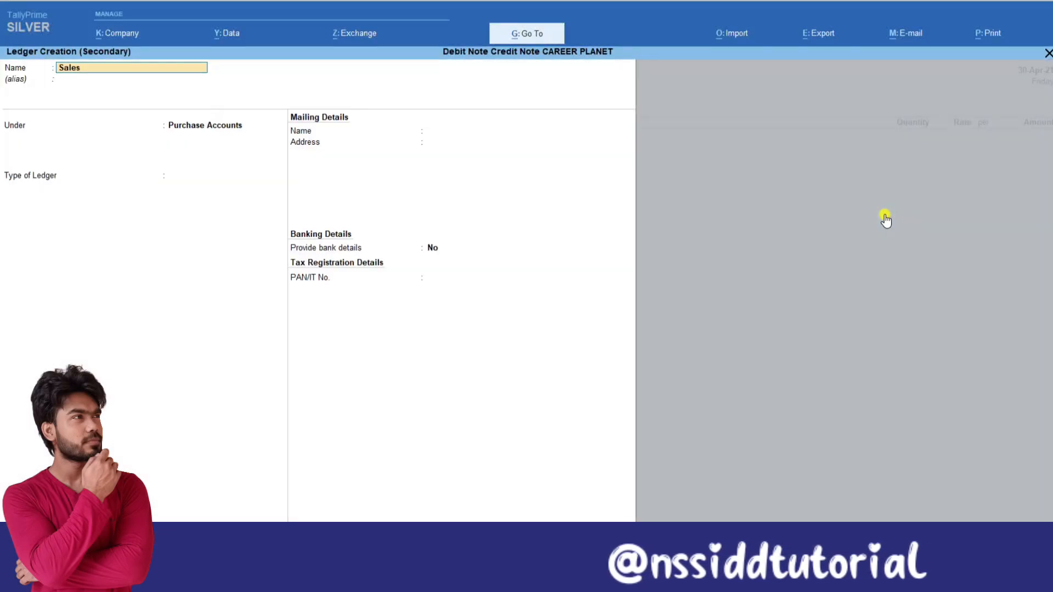
pyautogui.press('Return')
pyautogui.press('Return')
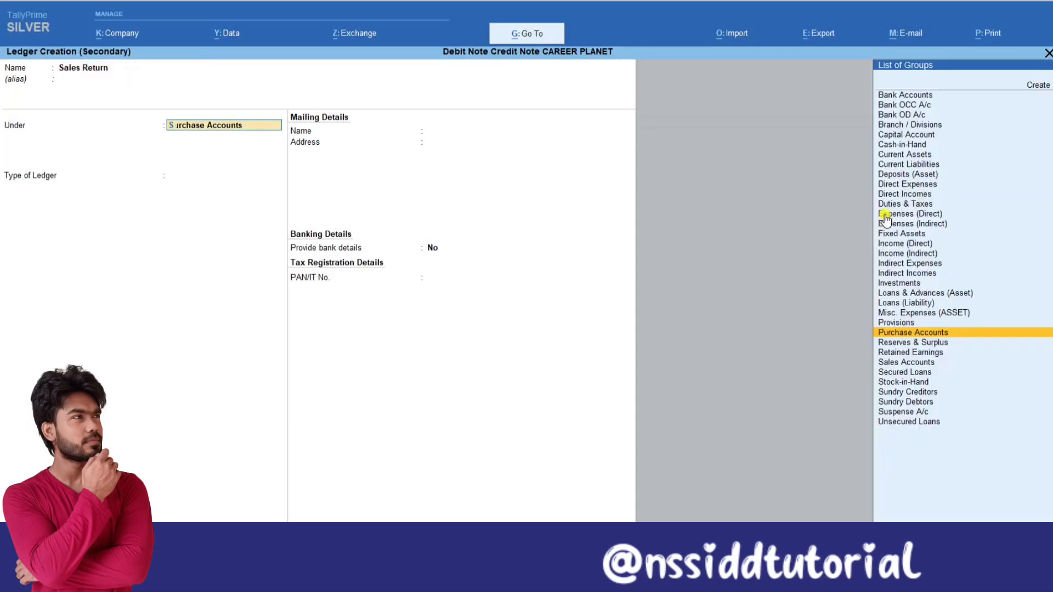
pyautogui.write('Sa')
pyautogui.press('Return')
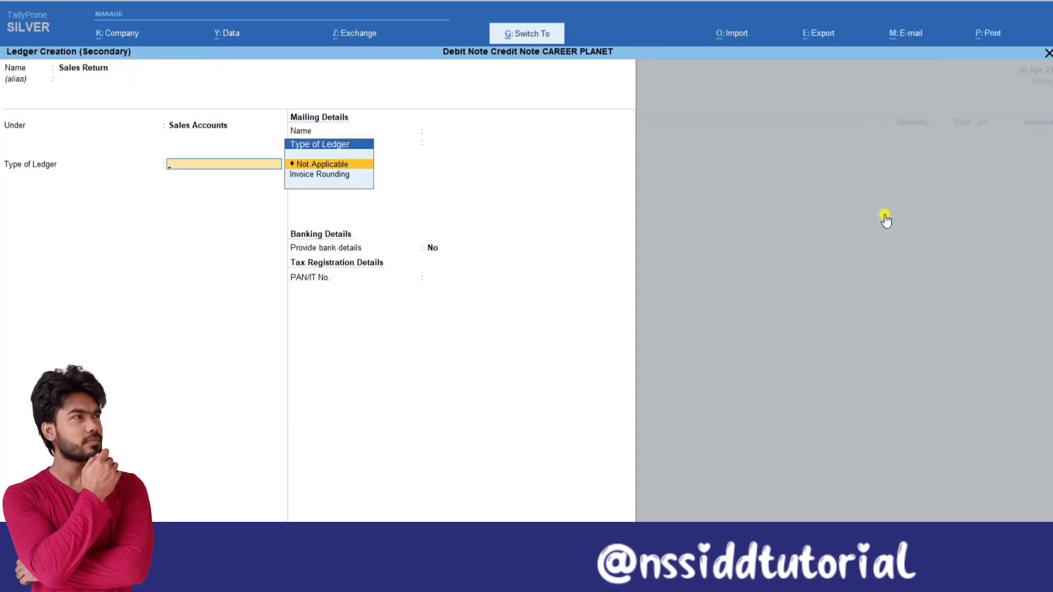
pyautogui.hotkey('ctrl', 'a')
# Add Lg Monitor as the returned item with quantity 5 Nos., accept the 5,000.00 rate and end the item list.
pyautogui.press('Down')
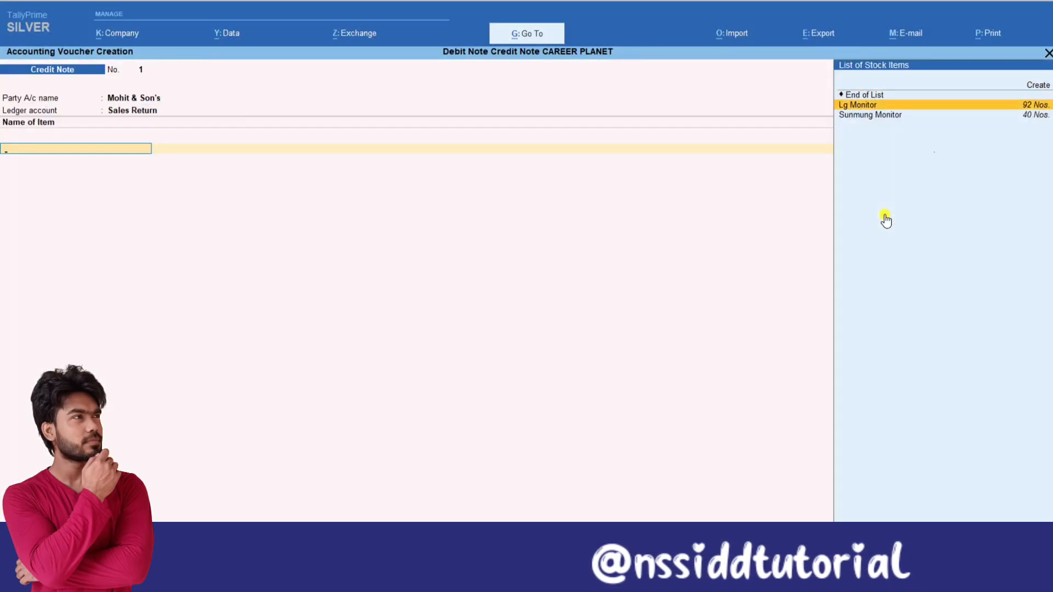
pyautogui.press('Return')
pyautogui.write('5')
pyautogui.press('Return')
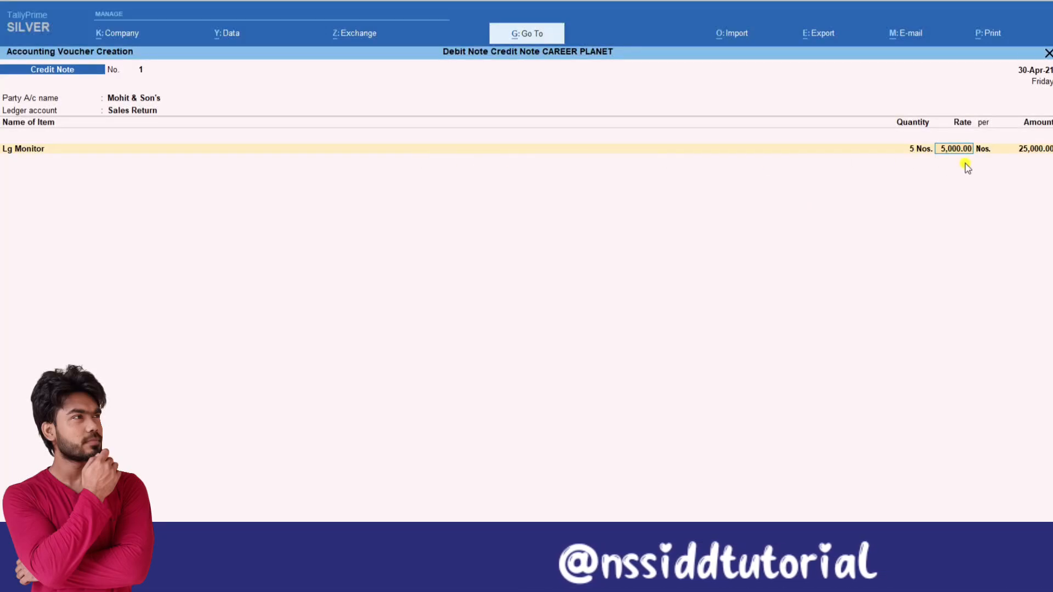
pyautogui.press('Return')
pyautogui.press('Return')
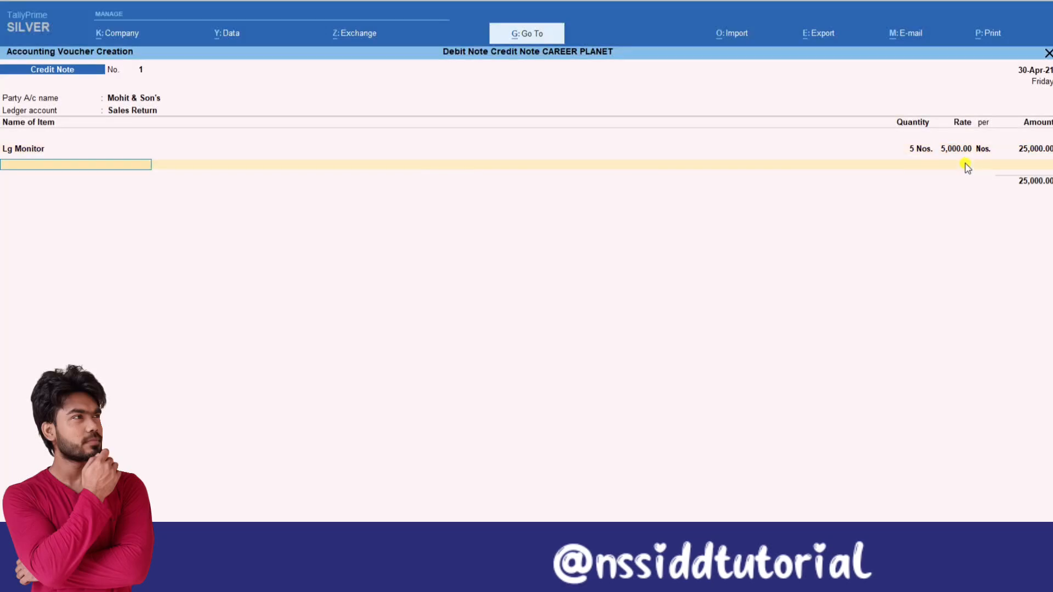
pyautogui.press('Return')
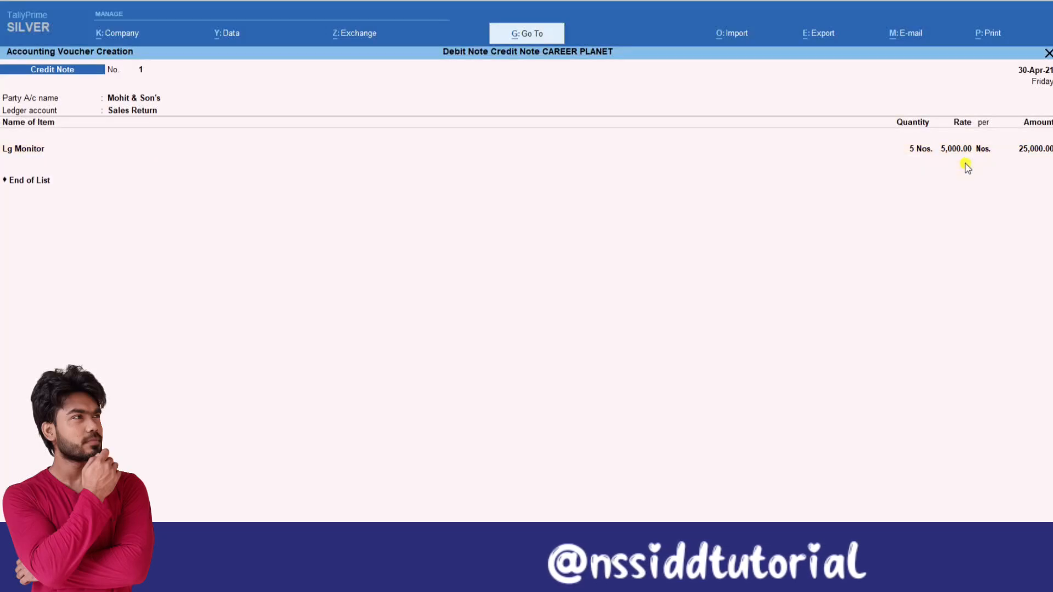
# Allocate the credit note's 25,000.00 as Agst Ref to Mohit & Son's pending bill 99/21.
pyautogui.press('Return')
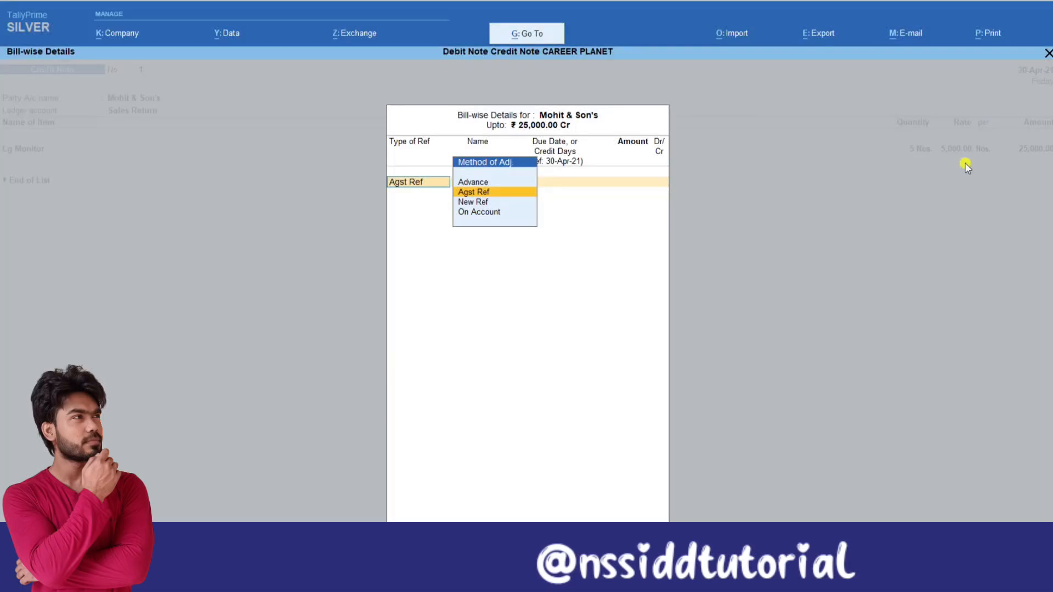
pyautogui.press('Return')
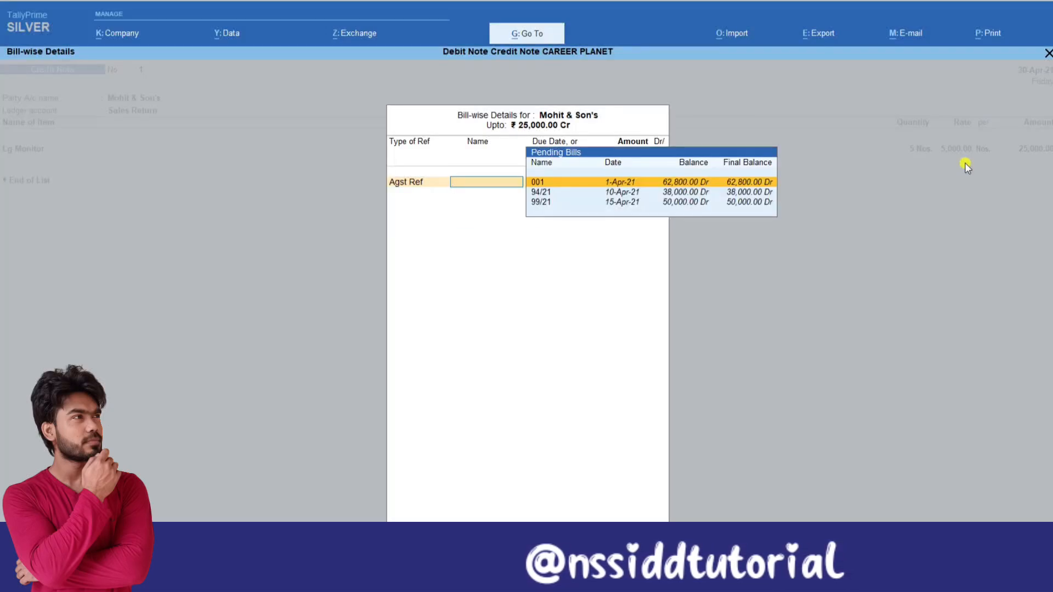
pyautogui.press('Down')
pyautogui.press('Down')
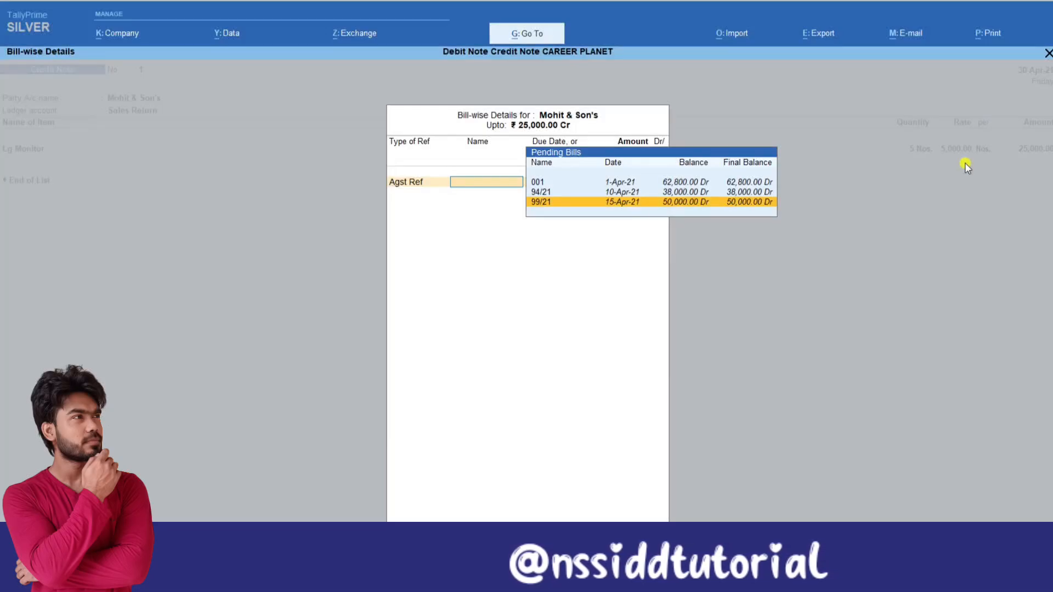
pyautogui.press('Return')
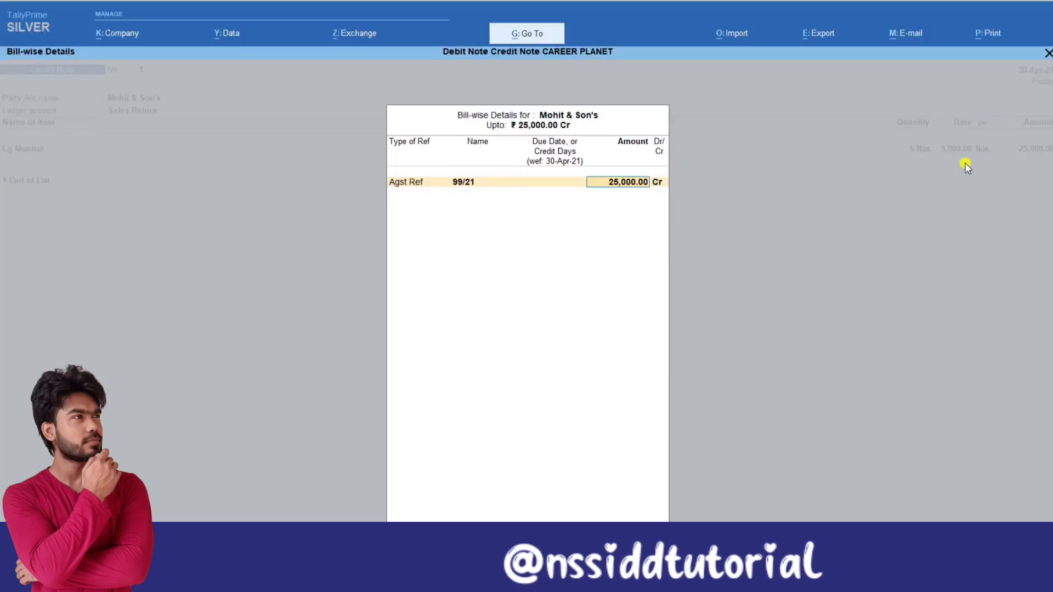
pyautogui.press('Return')
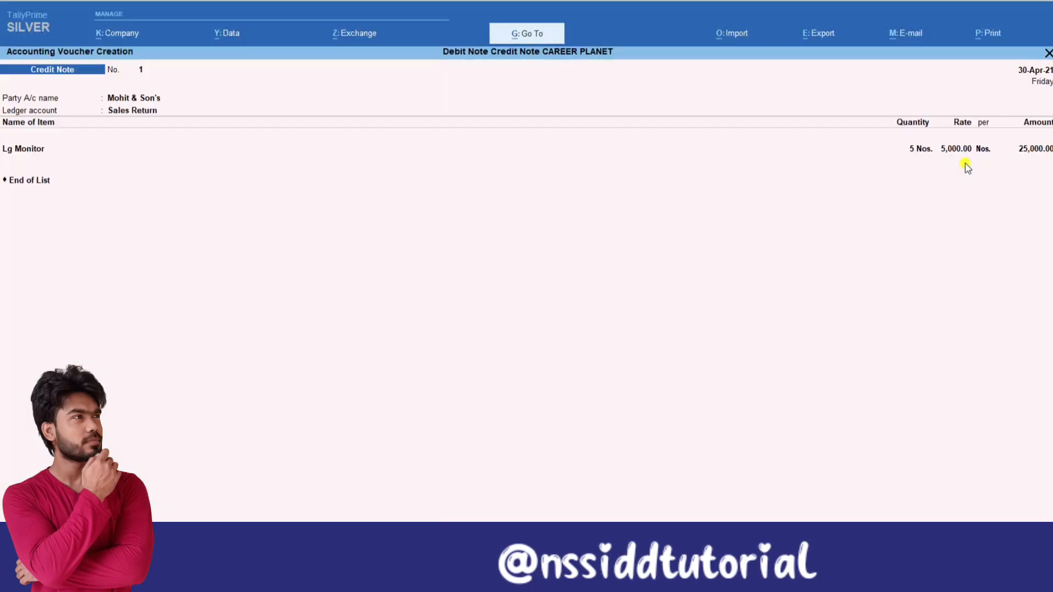
# Save the credit note for Mohit & Son's and leave voucher entry.
pyautogui.hotkey('ctrl', 'a')
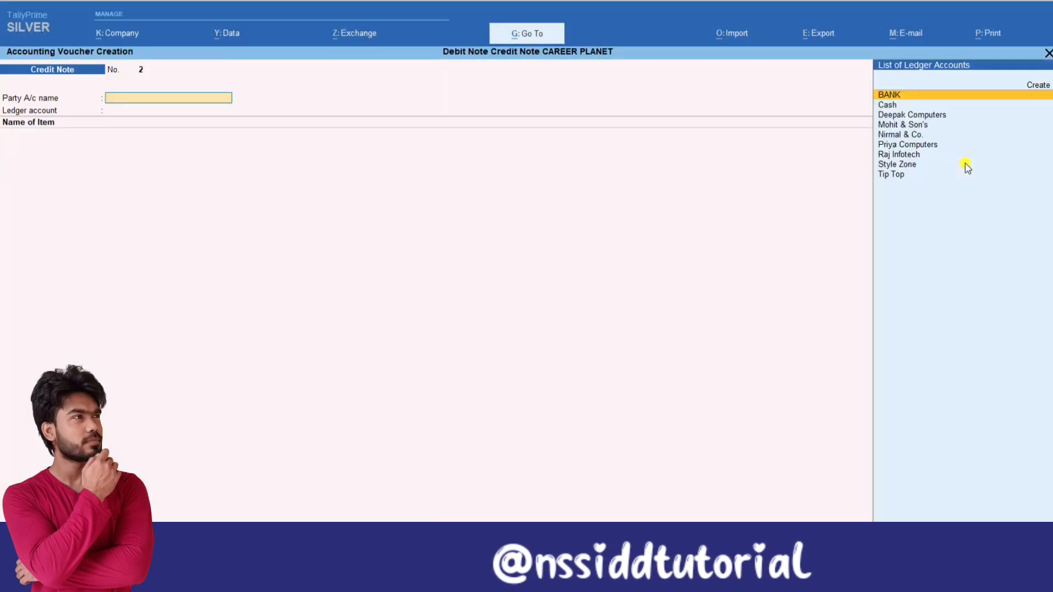
pyautogui.press('Escape')
# Open the Ledger Outstandings report for Mohit & Son's from the Statements of Accounts.
pyautogui.press('d')
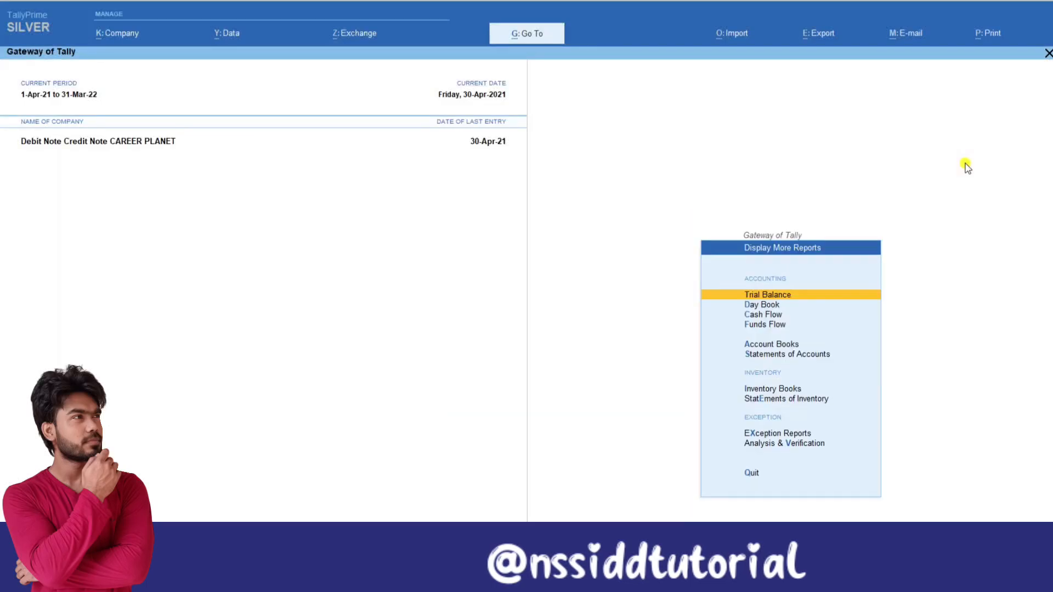
pyautogui.press('Down')
pyautogui.press('Down')
pyautogui.press('Down')
pyautogui.press('Down')
pyautogui.press('Down')
pyautogui.press('Return')
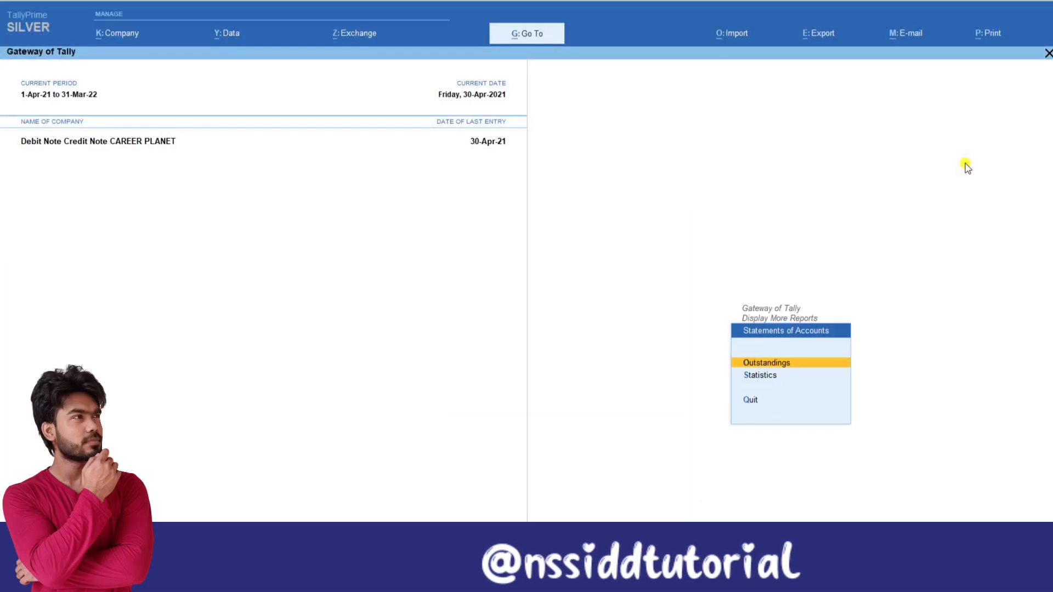
pyautogui.press('Return')
pyautogui.press('Down')
pyautogui.press('Down')
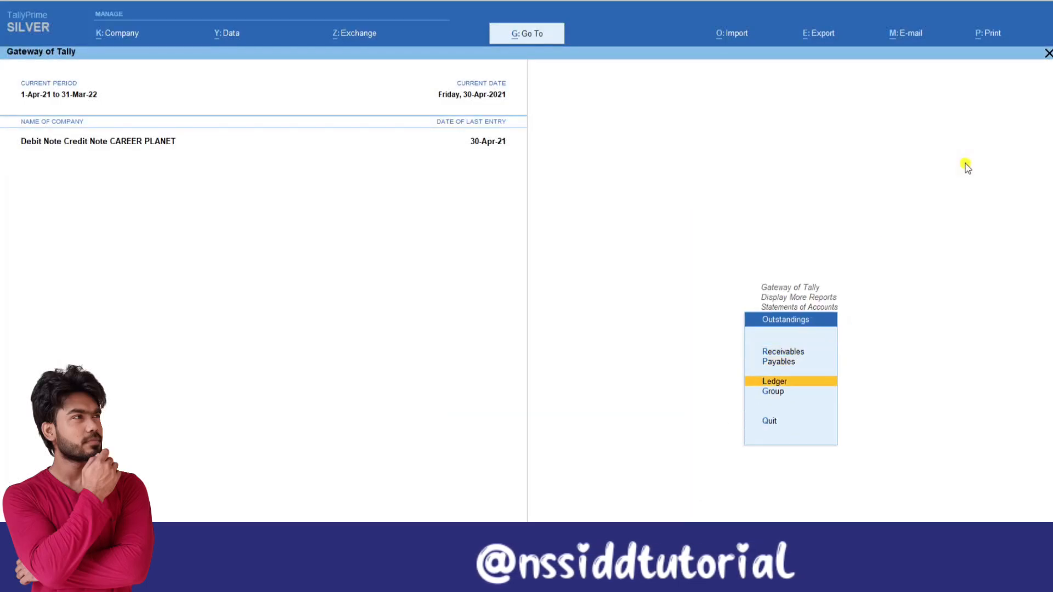
pyautogui.press('Return')
pyautogui.press('Return')
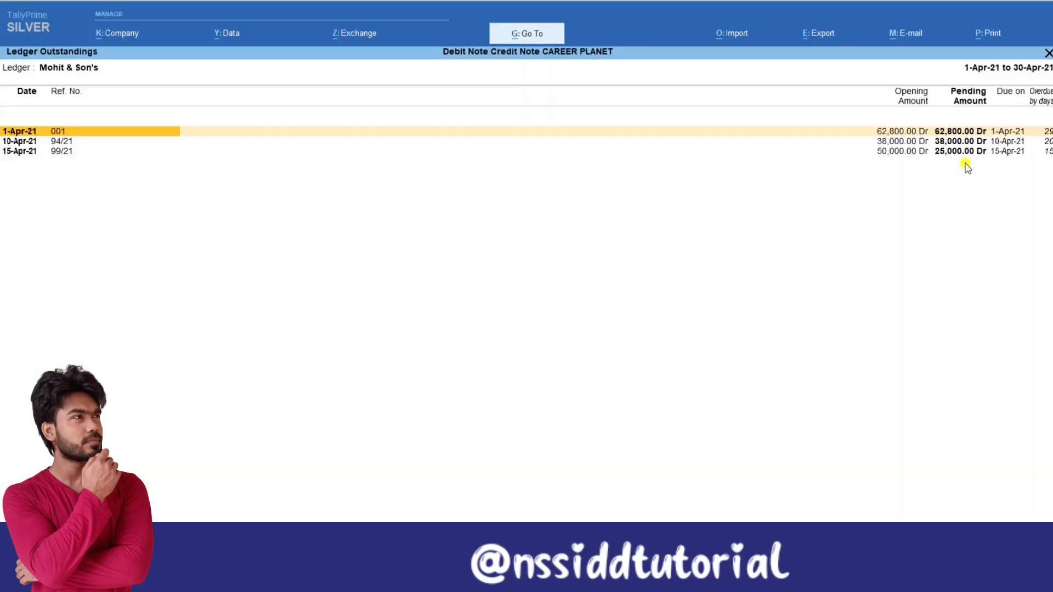
# Show the outstanding bills in detail with their vouchers and items, and mark bill 99/21 for review.
pyautogui.hotkey('alt', 'F5')
pyautogui.press('Down')
pyautogui.press('Down')
pyautogui.press('Down')
pyautogui.press('Down')
pyautogui.press('Down')
pyautogui.press('Down')
pyautogui.press('Down')
pyautogui.press('Down')
pyautogui.press('Down')
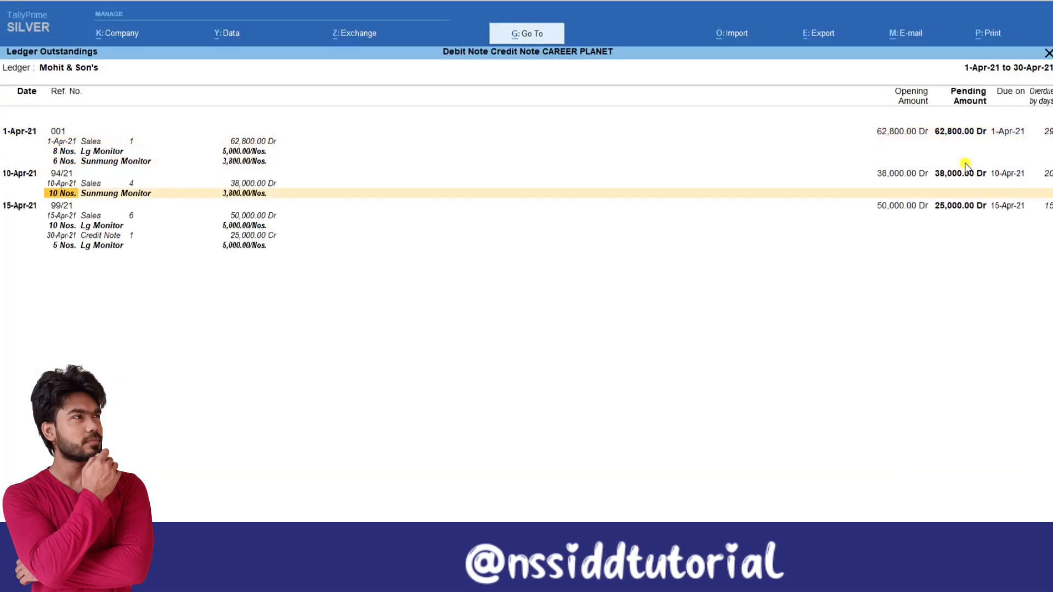
pyautogui.press('Up')
pyautogui.press('Up')
pyautogui.press('space')
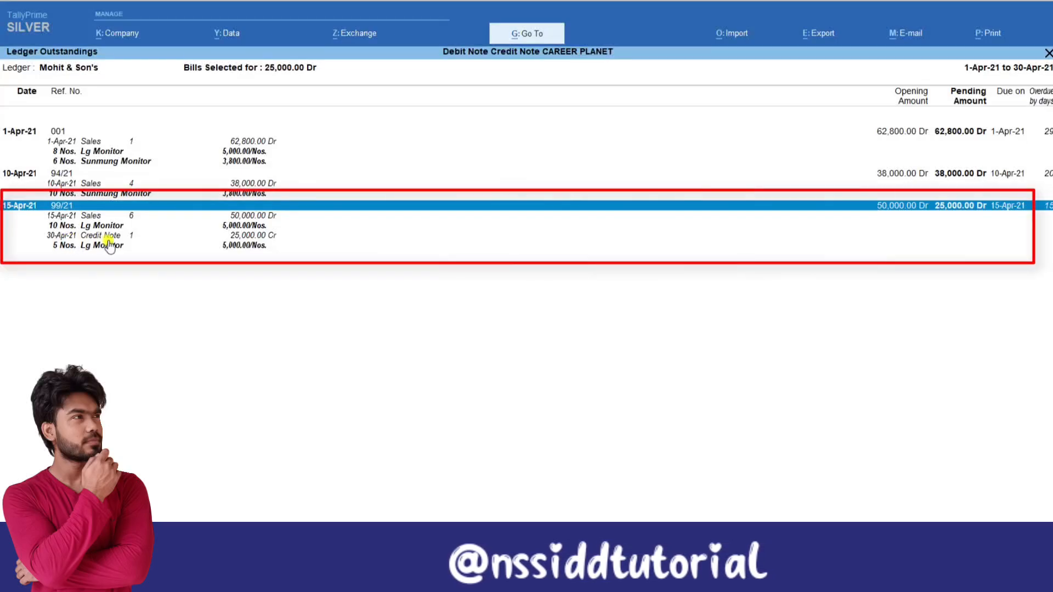
pyautogui.click(912, 213)
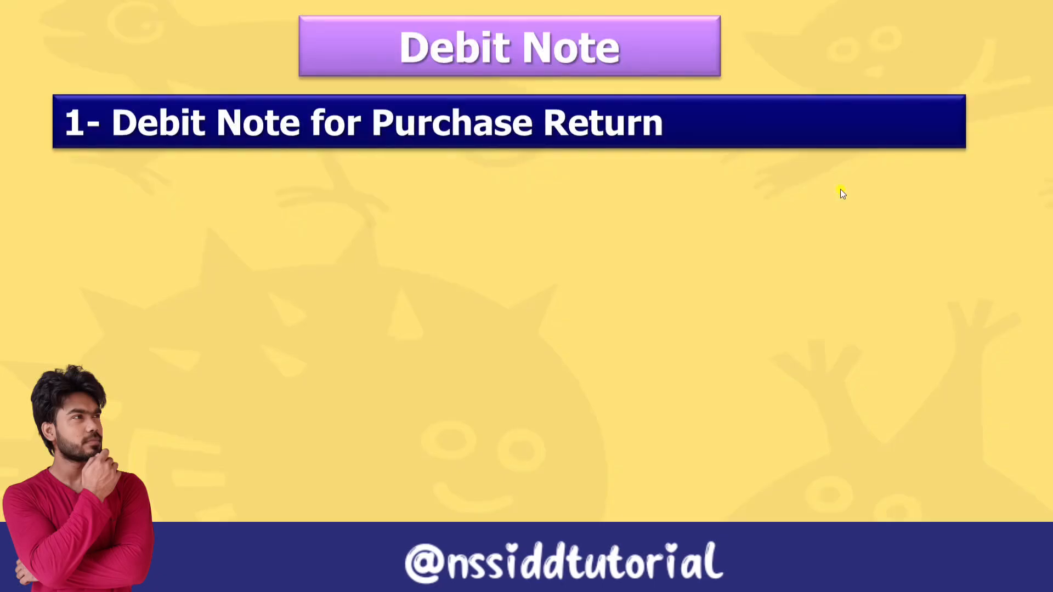
pyautogui.click(841, 189)
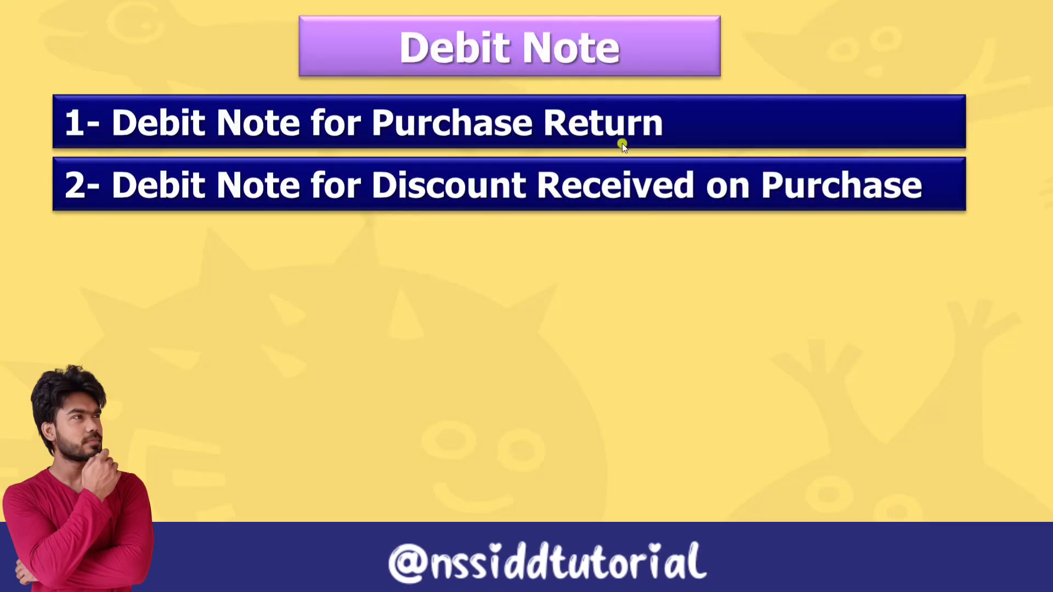
pyautogui.click(693, 215)
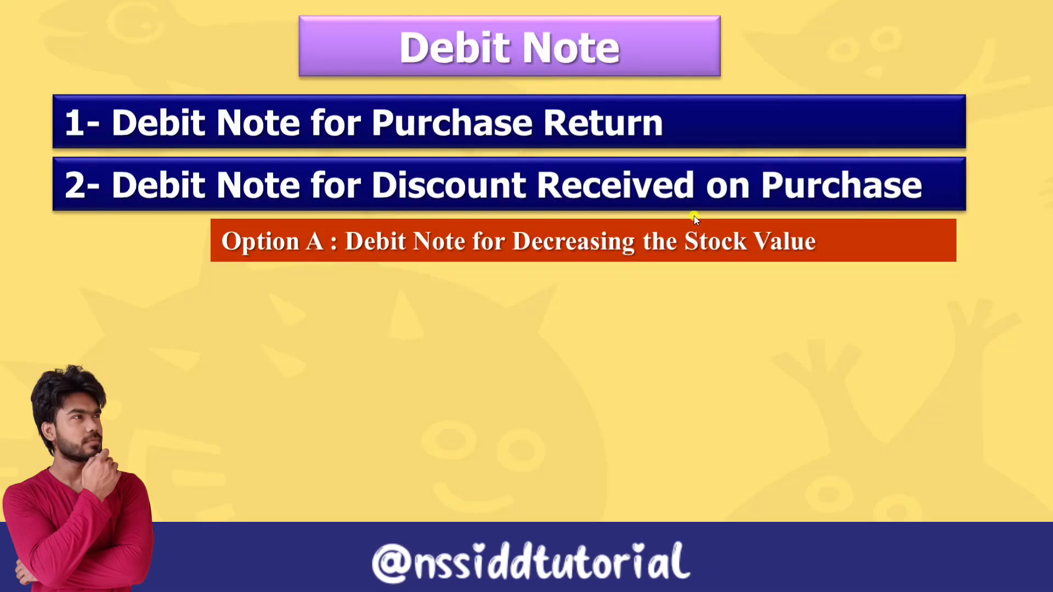
pyautogui.click(694, 219)
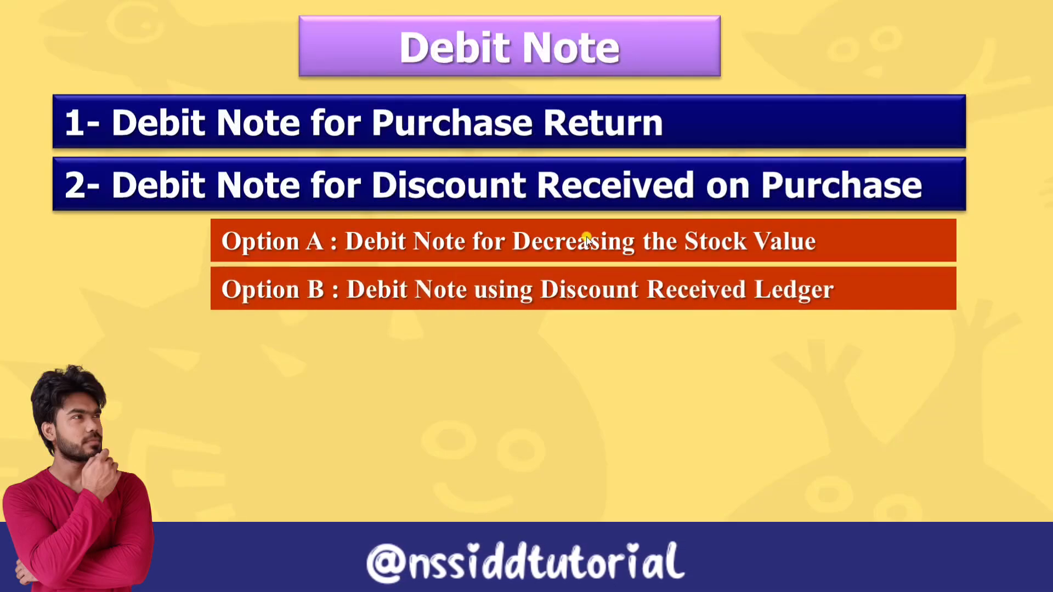